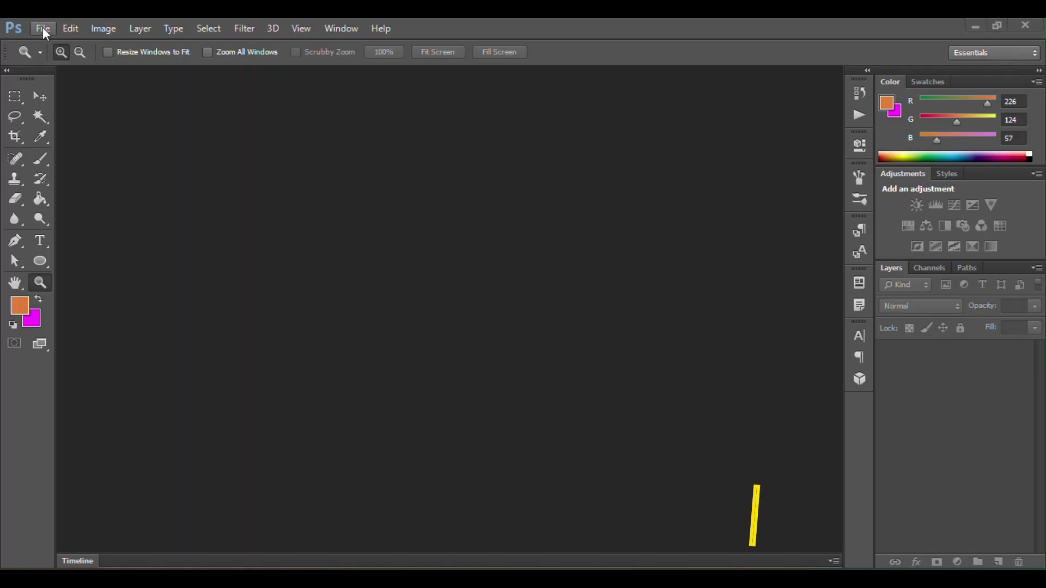
Step: Open the WhatsApp Image JPG of the signature from the Downloads folder
click(43, 29)
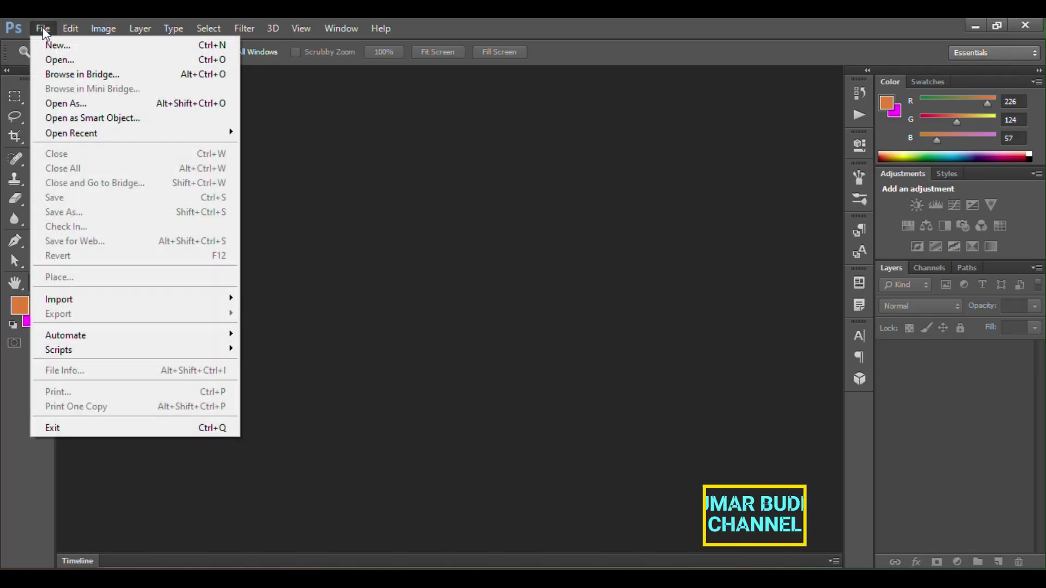
click(52, 61)
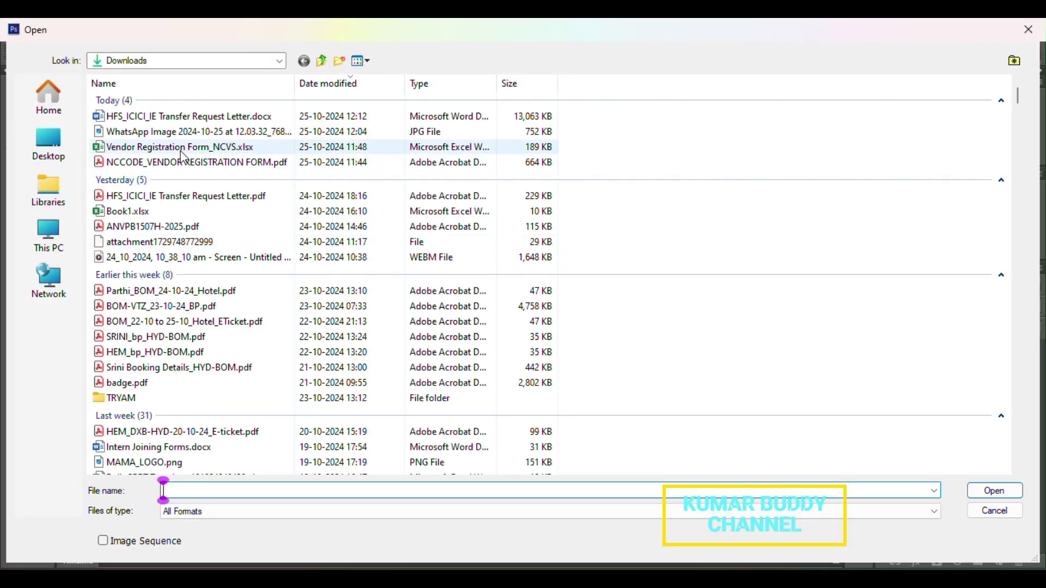
click(147, 131)
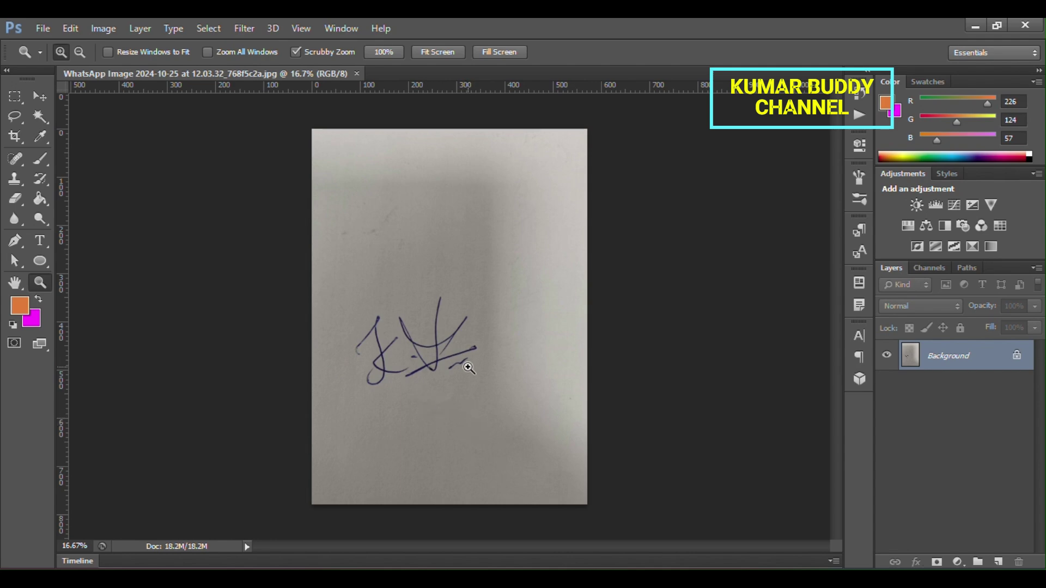
Step: Crop the photo tightly around the signature on all four sides and commit the crop
click(15, 138)
click(78, 135)
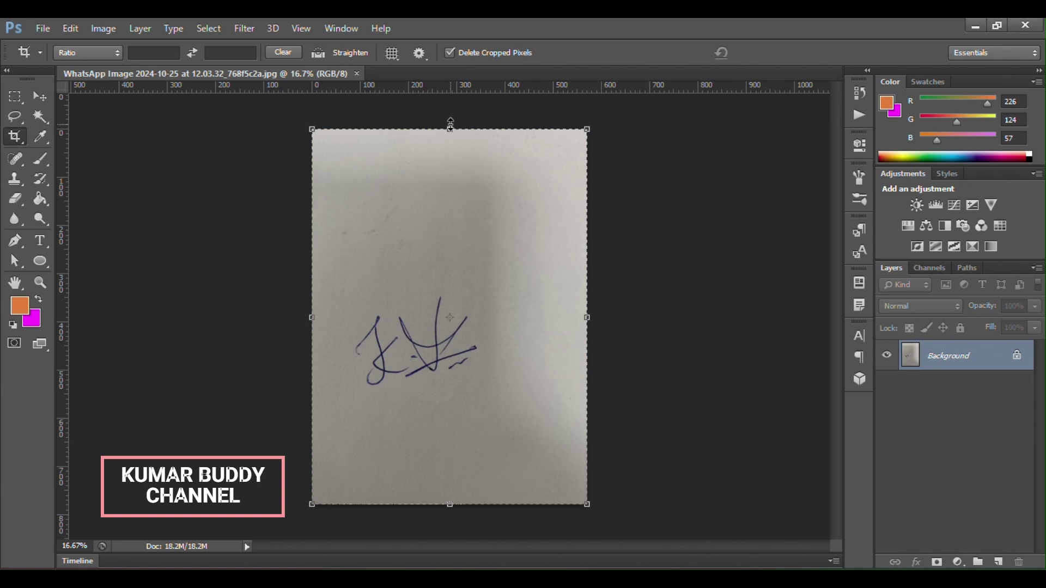
drag(451, 123, 451, 287)
drag(450, 504, 449, 390)
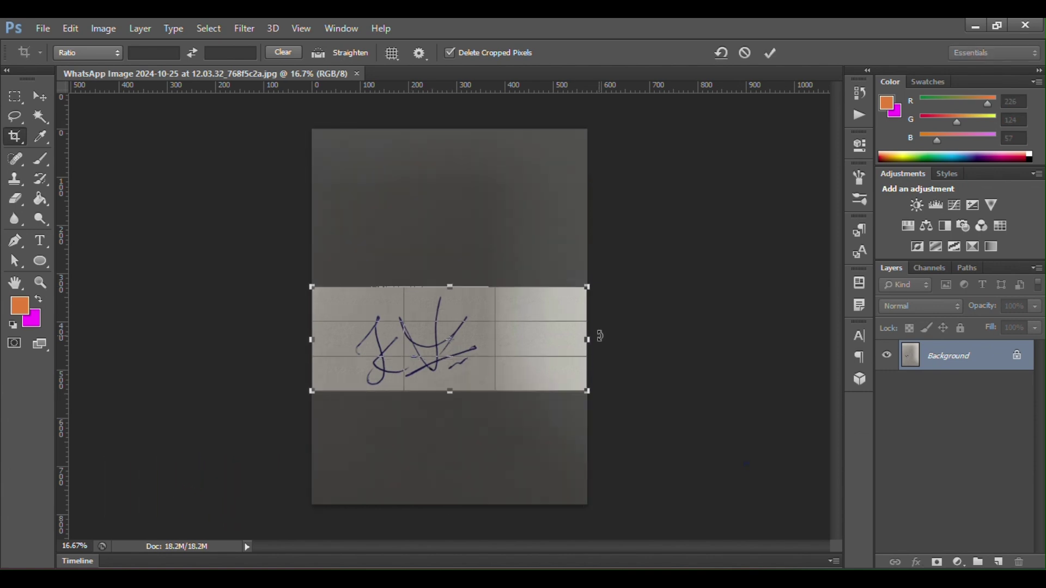
drag(587, 338, 483, 338)
drag(312, 339, 347, 338)
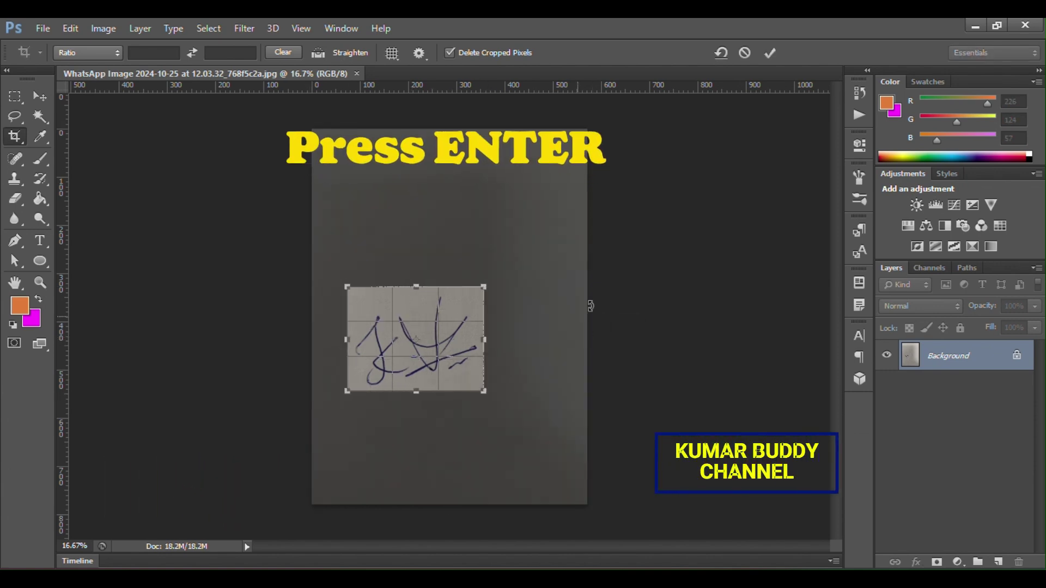
click(771, 52)
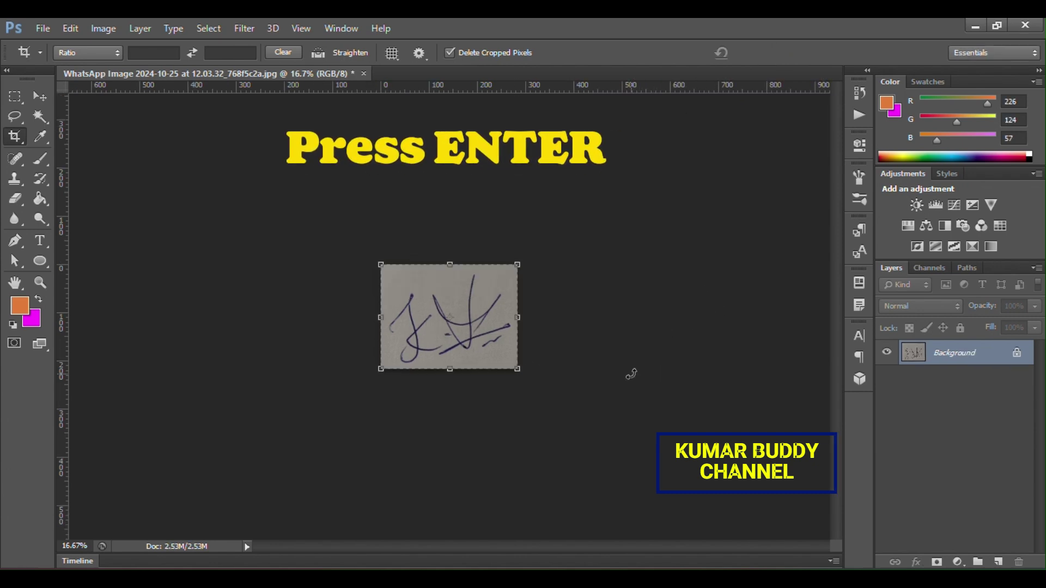
key(m)
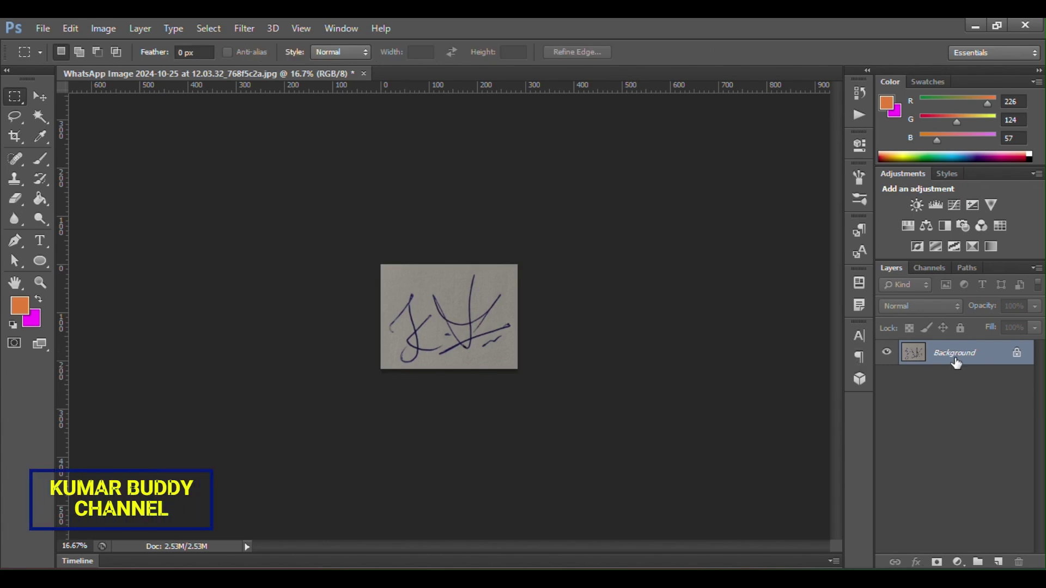
Step: Convert the Background into Layer 0, zoom in, and display only the Red channel
double_click(971, 358)
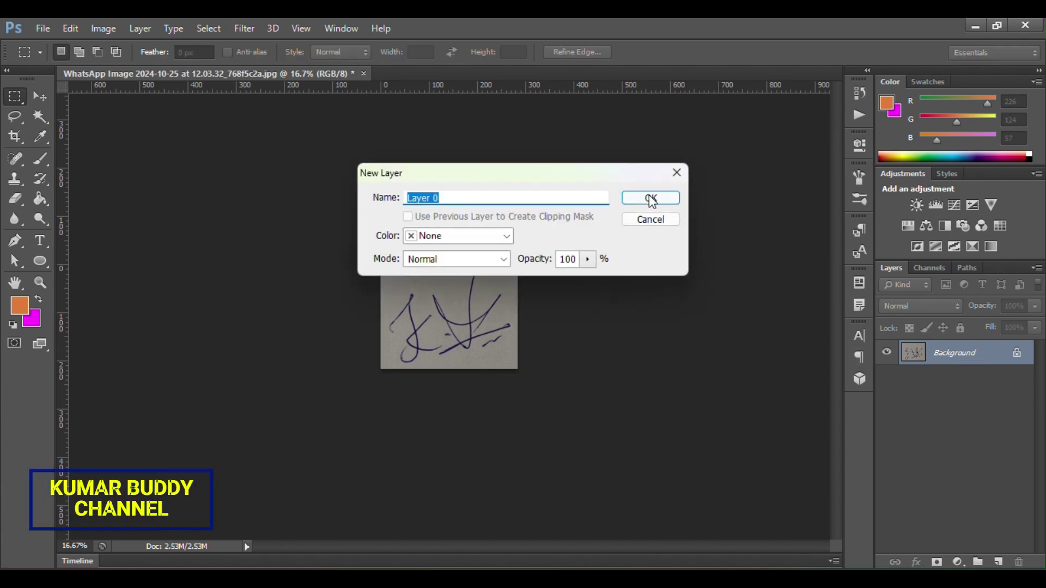
click(650, 199)
key(z)
click(647, 195)
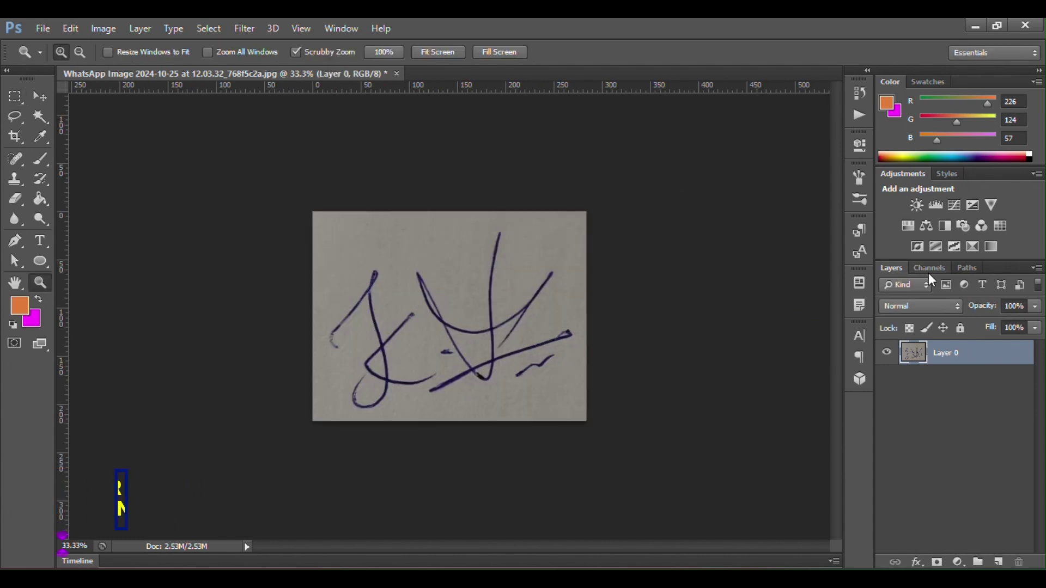
click(928, 272)
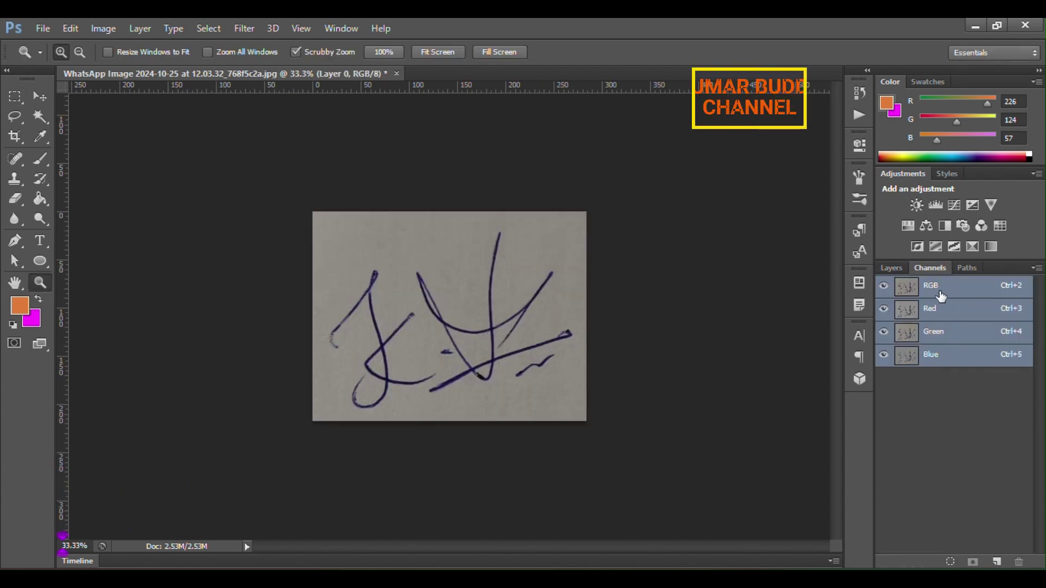
click(927, 310)
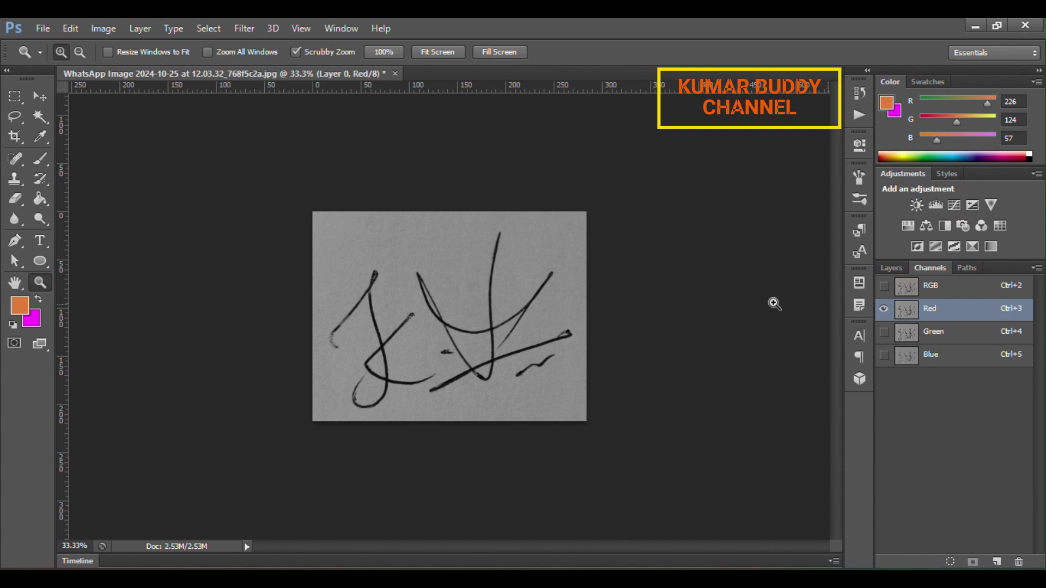
Step: Apply Curves with white slider moved left and black slider right for black-on-white strokes
click(106, 33)
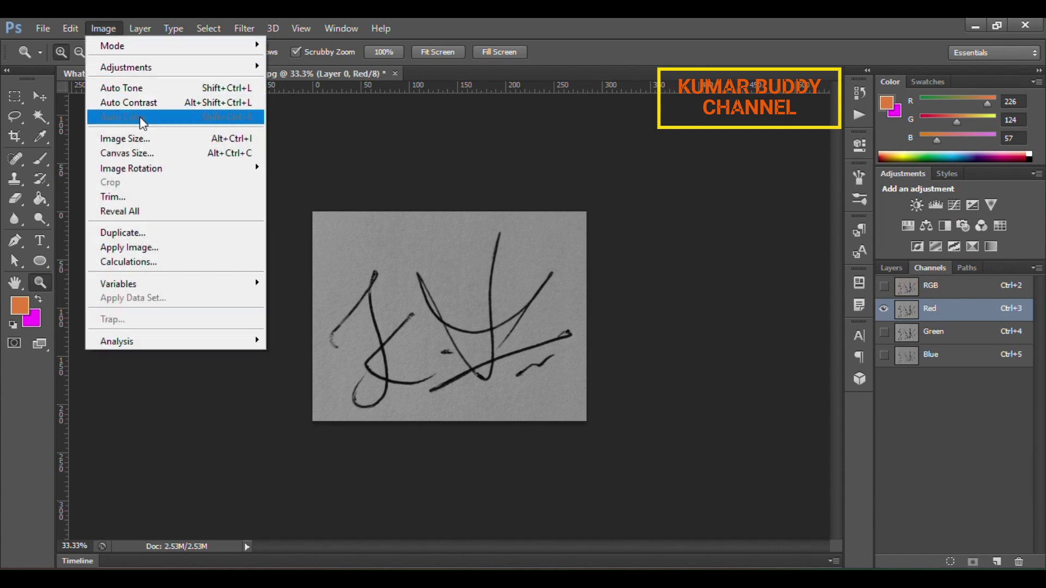
mouse_move(126, 67)
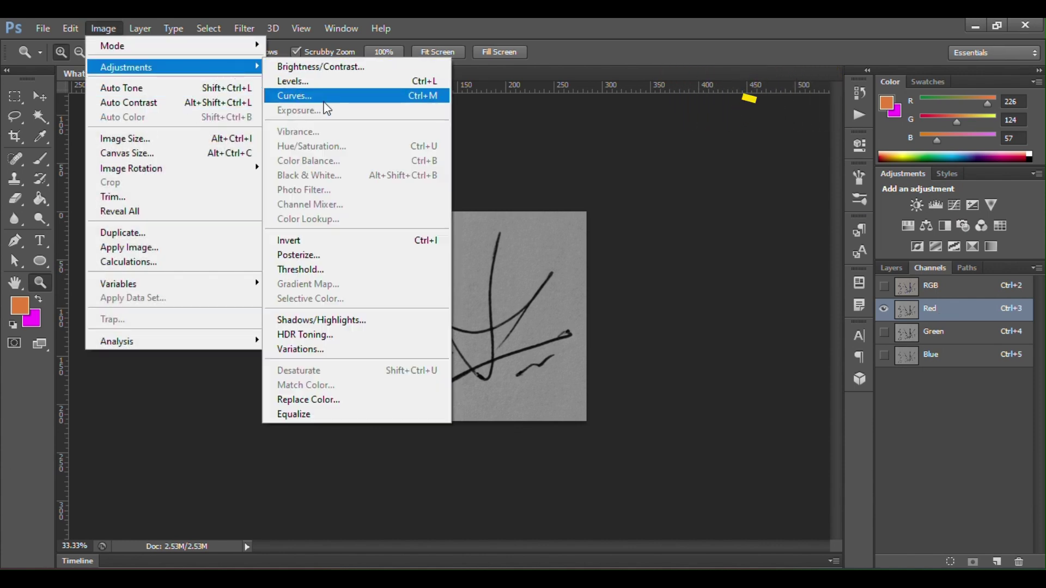
click(323, 97)
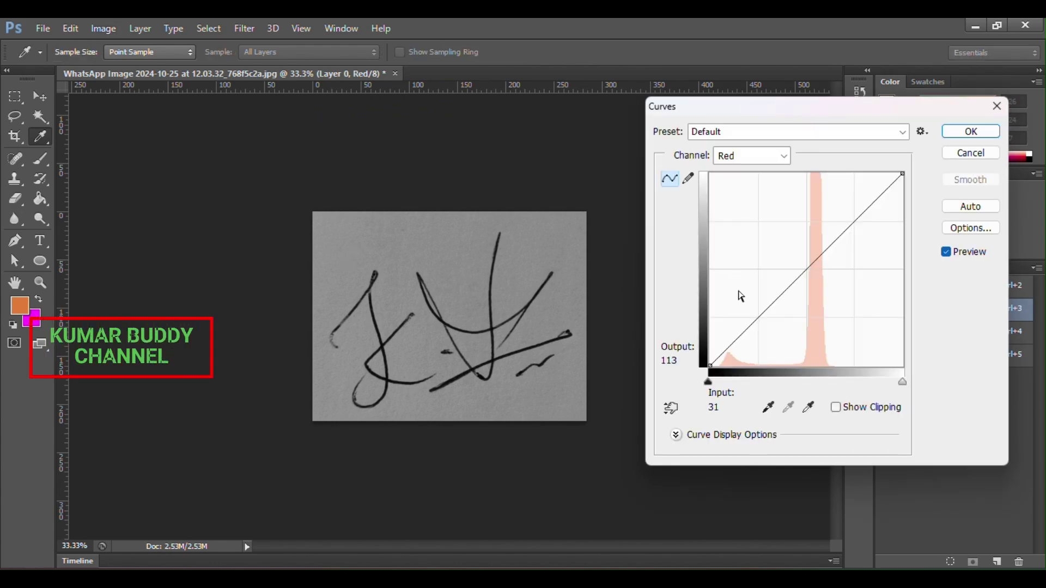
key(alt)
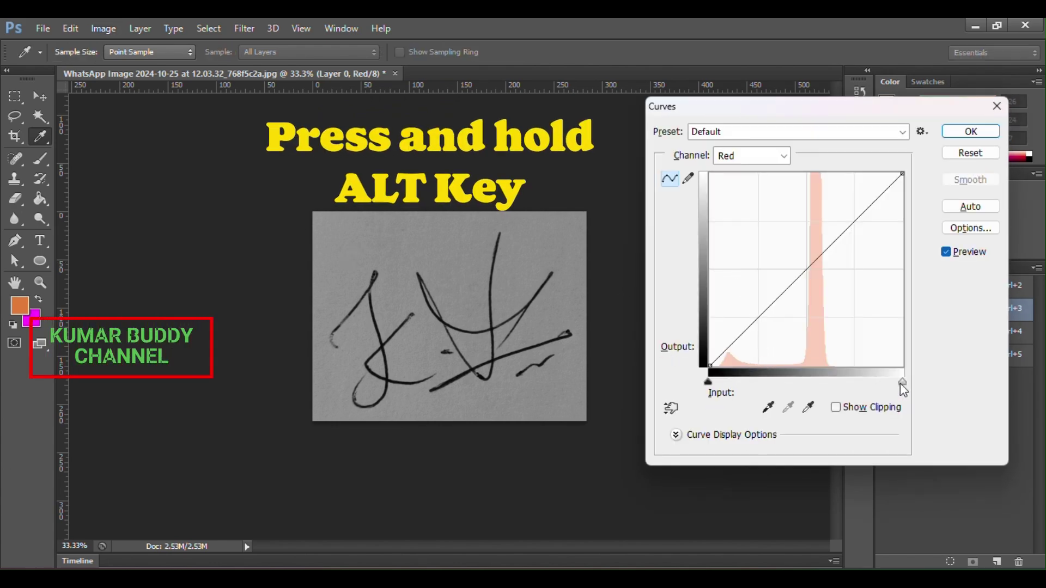
drag(902, 382, 805, 383)
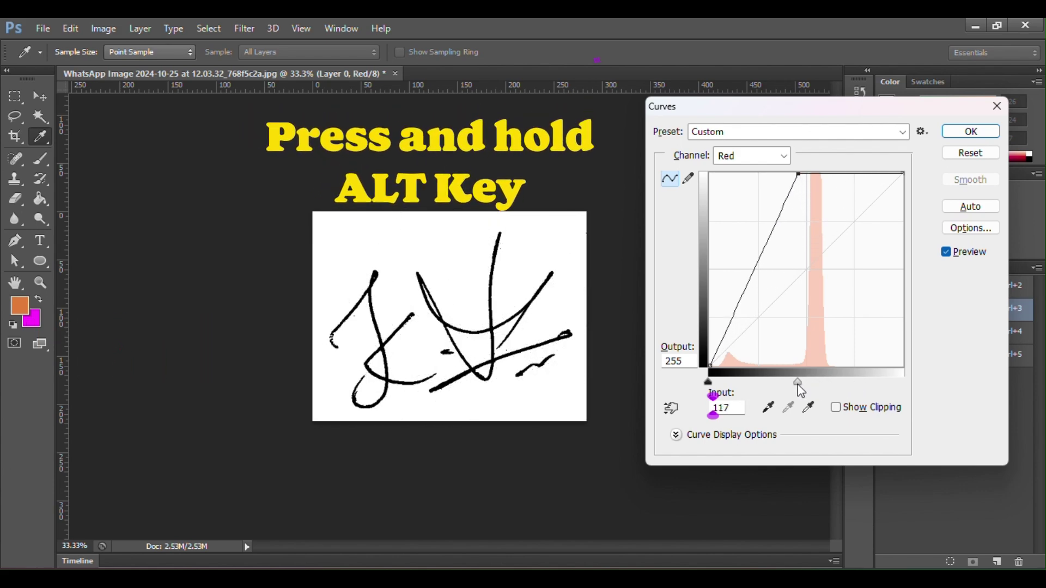
drag(806, 384, 797, 385)
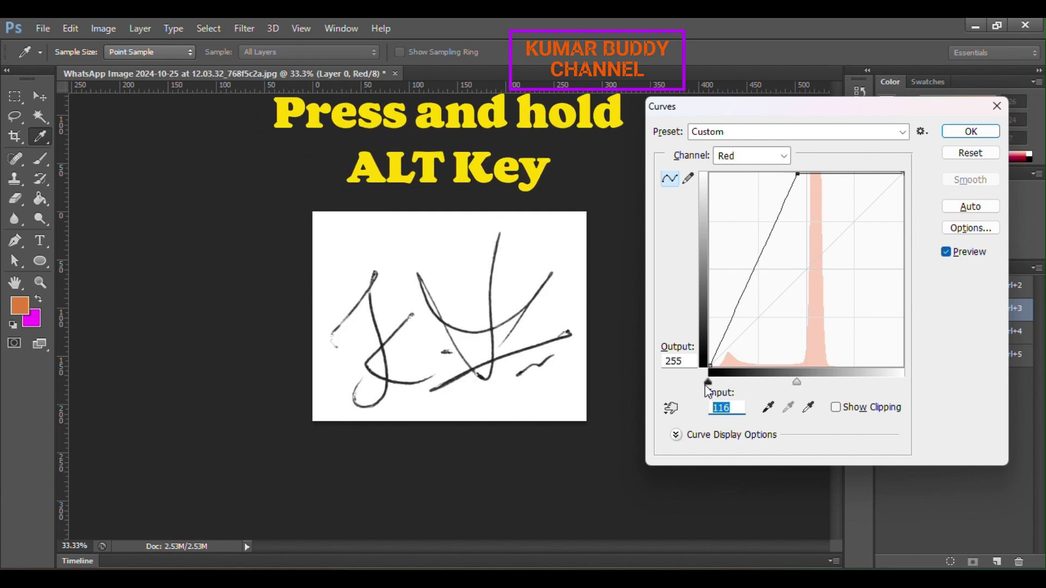
drag(719, 391, 781, 387)
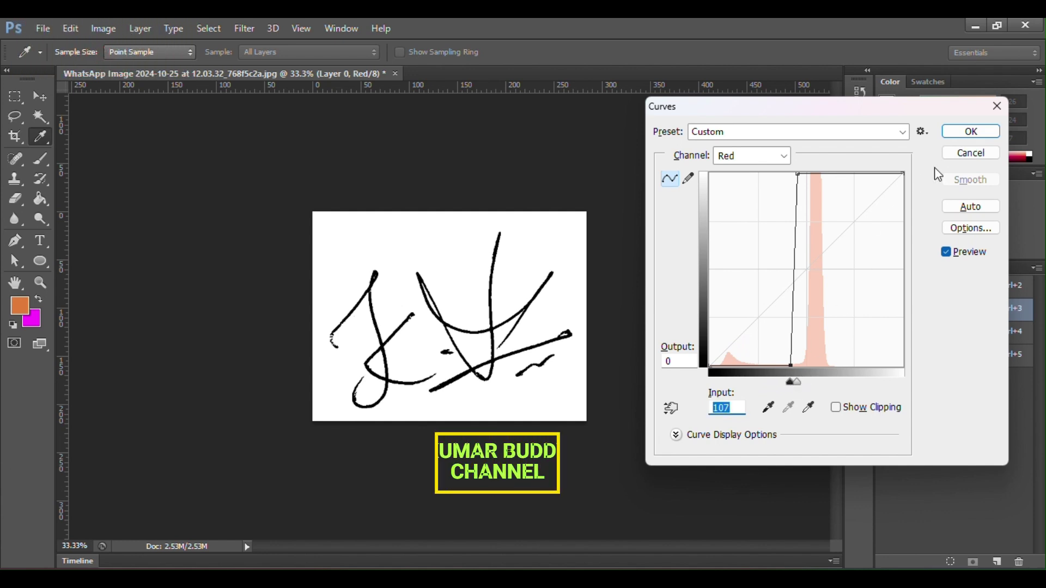
click(970, 132)
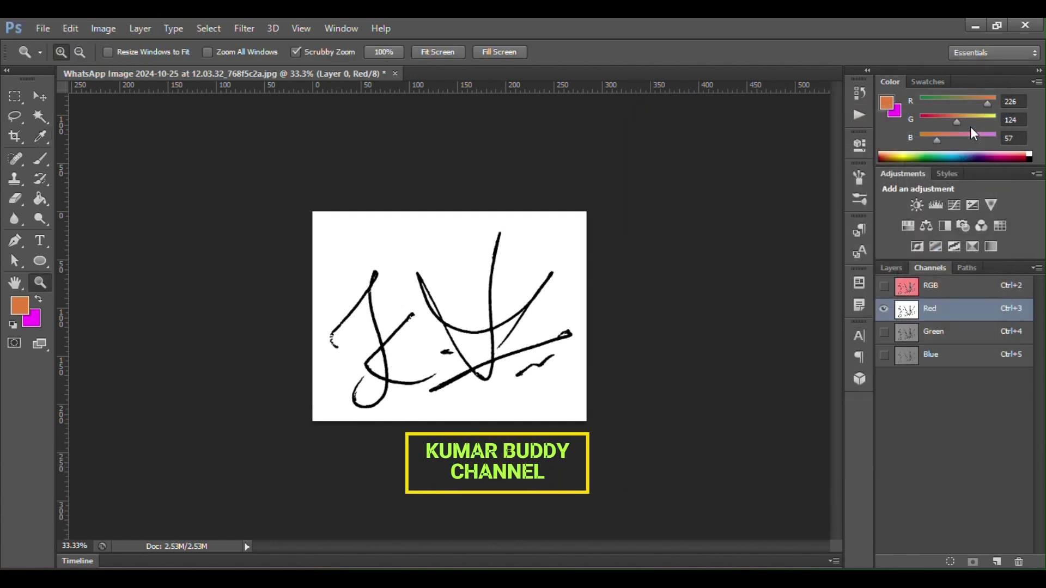
Step: Load the Red channel as a selection, invert it, and return to the Layers panel
ctrl+click(954, 313)
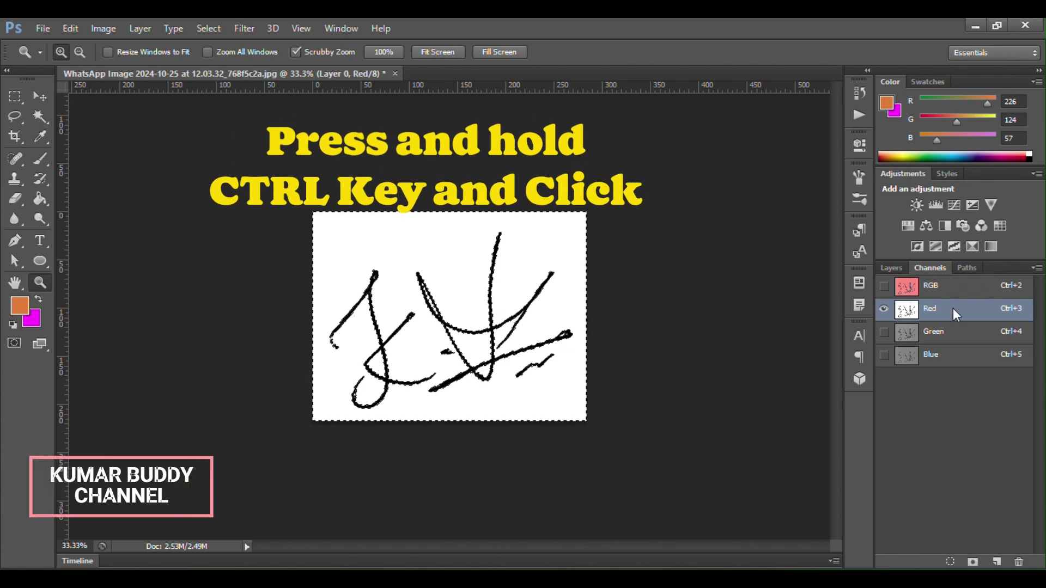
click(114, 31)
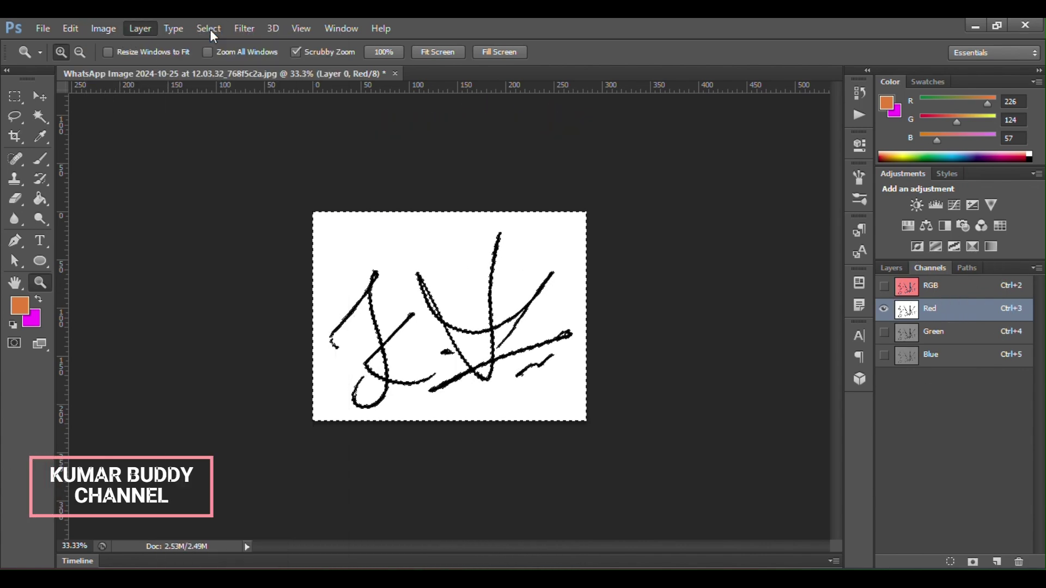
click(210, 30)
click(210, 90)
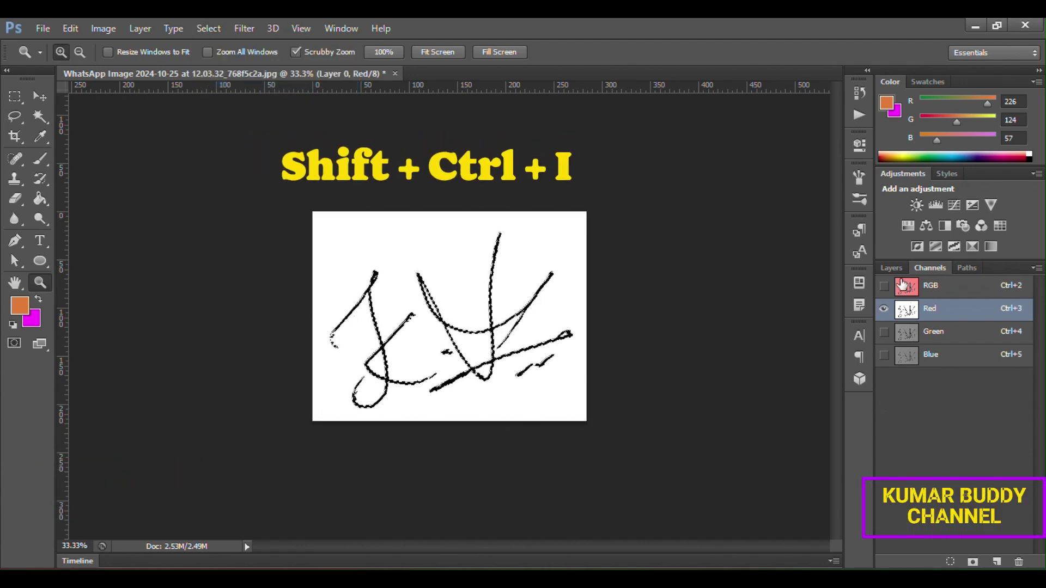
click(889, 266)
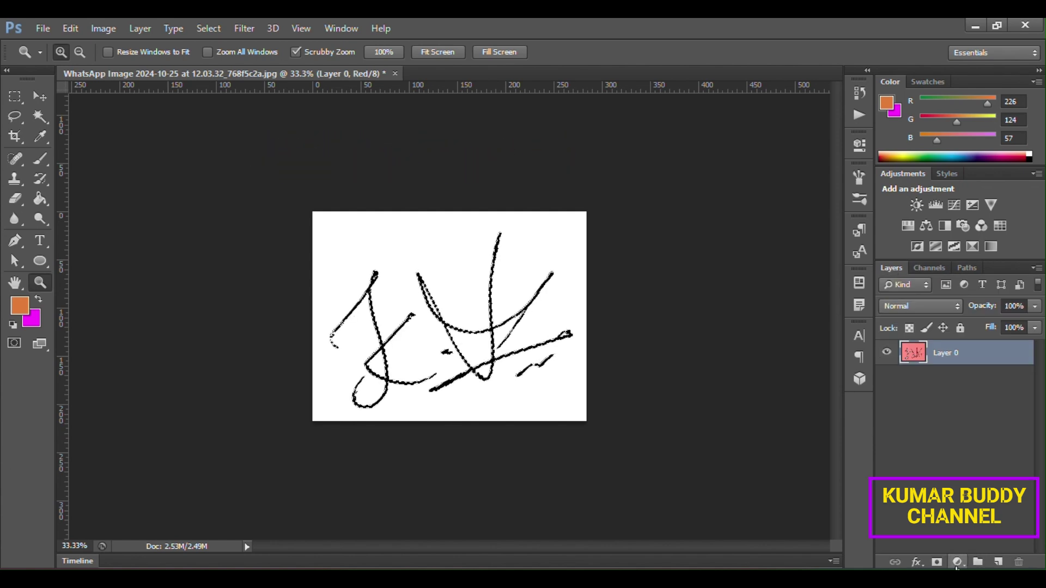
Step: Add a Solid Color fill layer in purple (6d39e2) to colour the signature
click(956, 566)
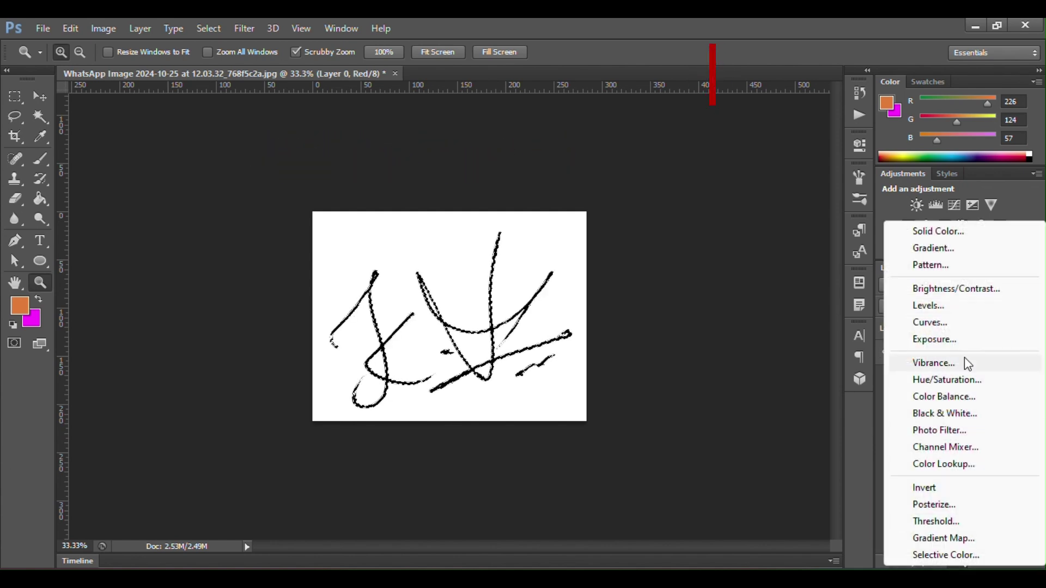
click(950, 234)
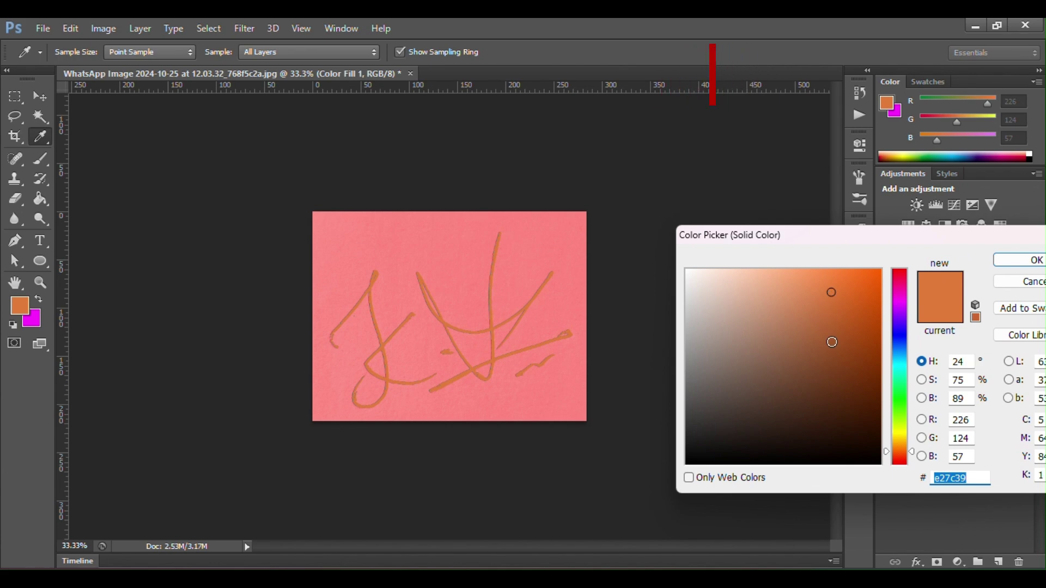
drag(900, 341, 898, 323)
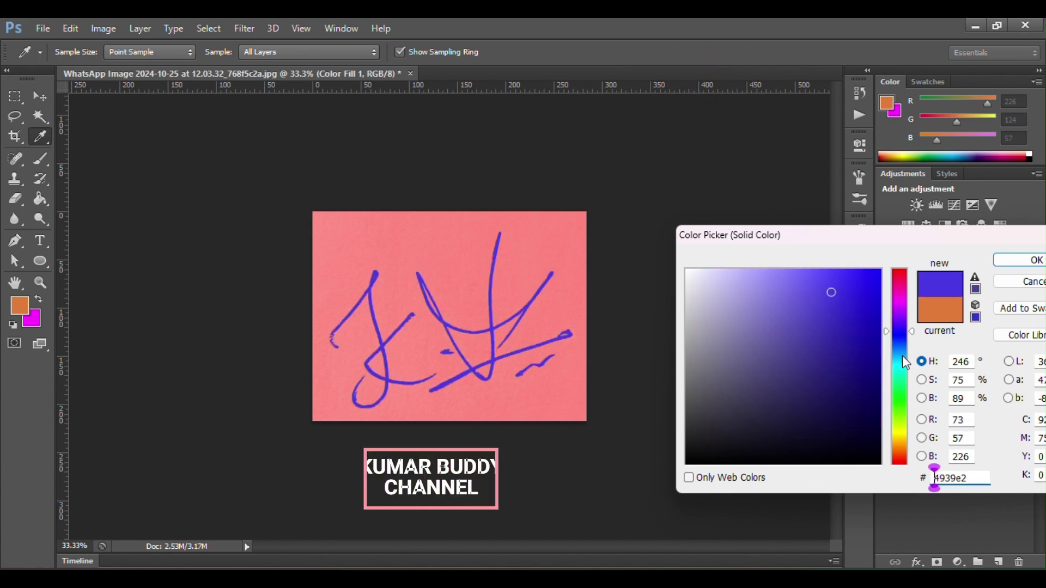
click(899, 324)
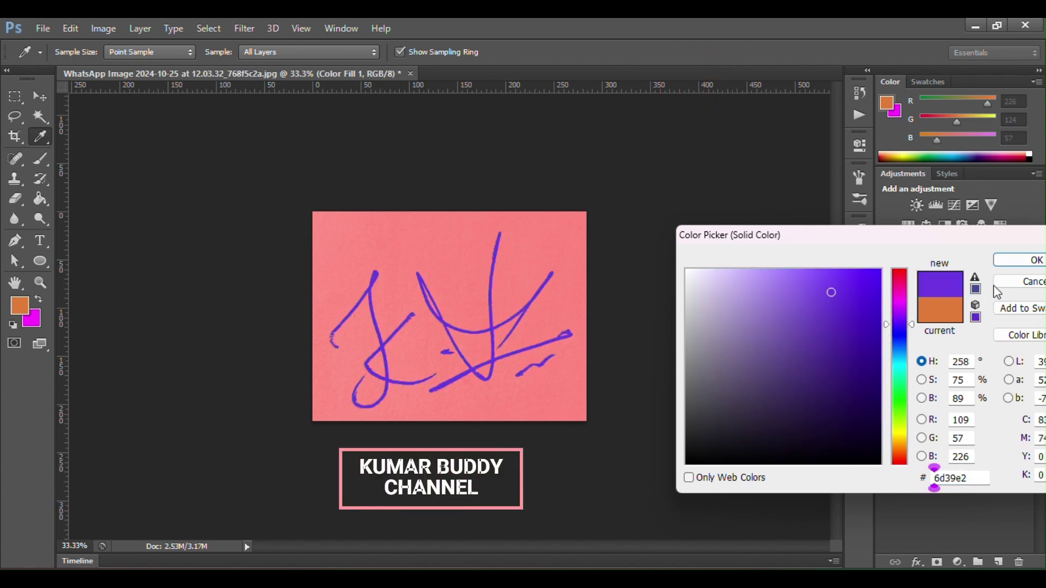
click(1035, 261)
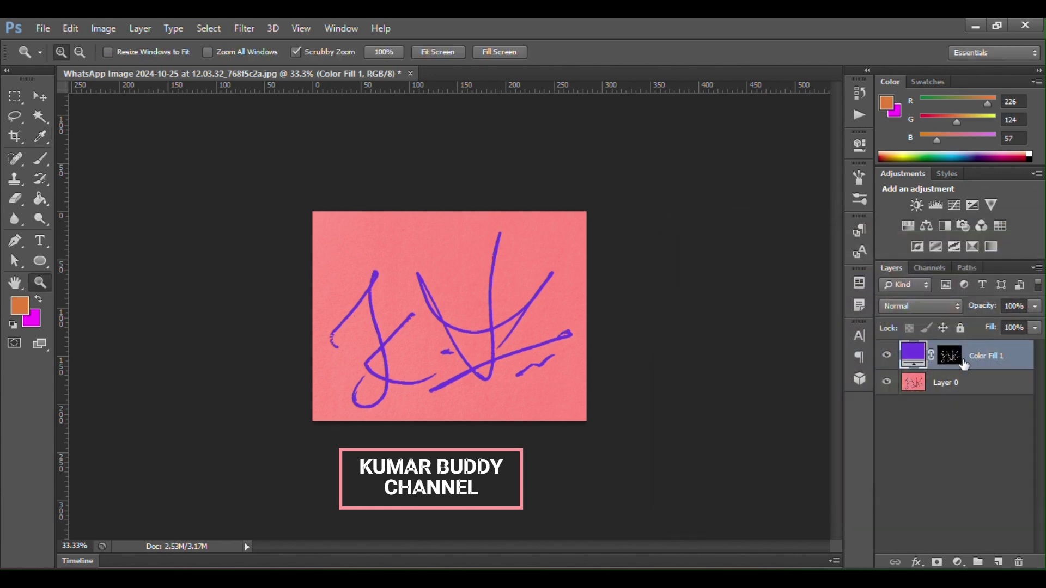
key(v)
Step: Hide Layer 0 and change Color Fill 1 to a deep purple (290f64)
click(887, 381)
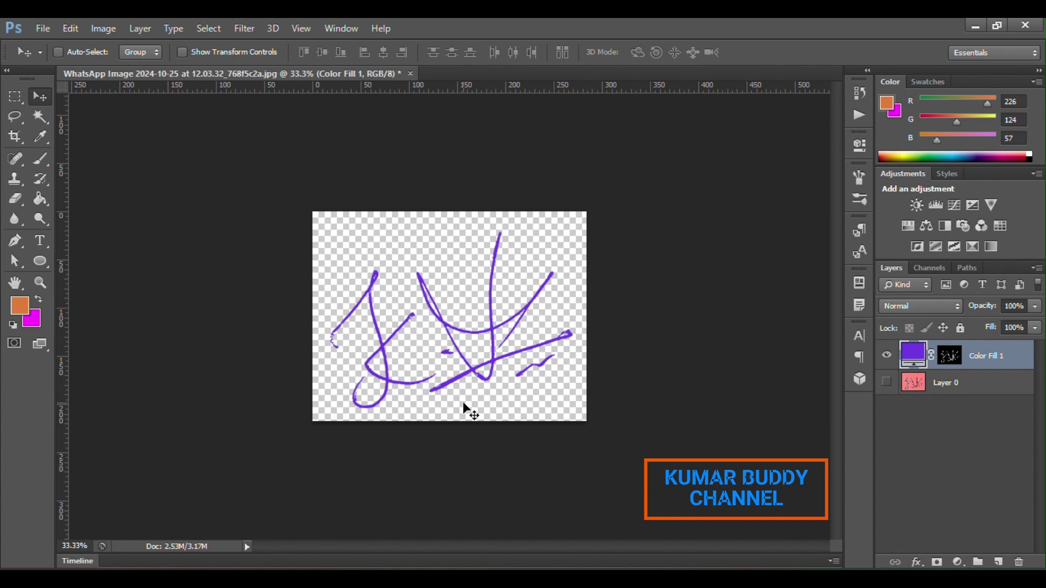
double_click(911, 358)
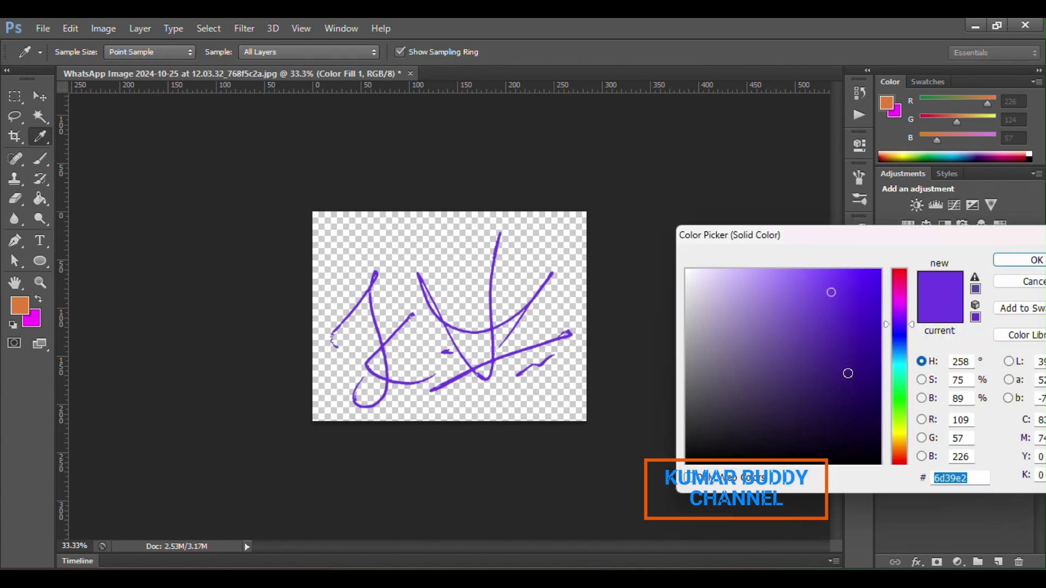
drag(847, 373, 852, 388)
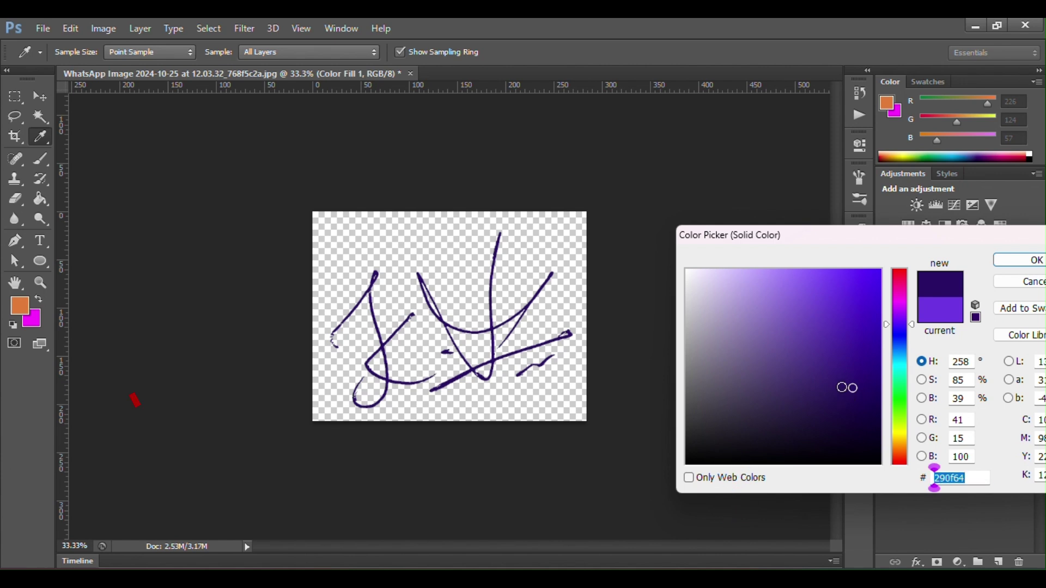
click(1024, 262)
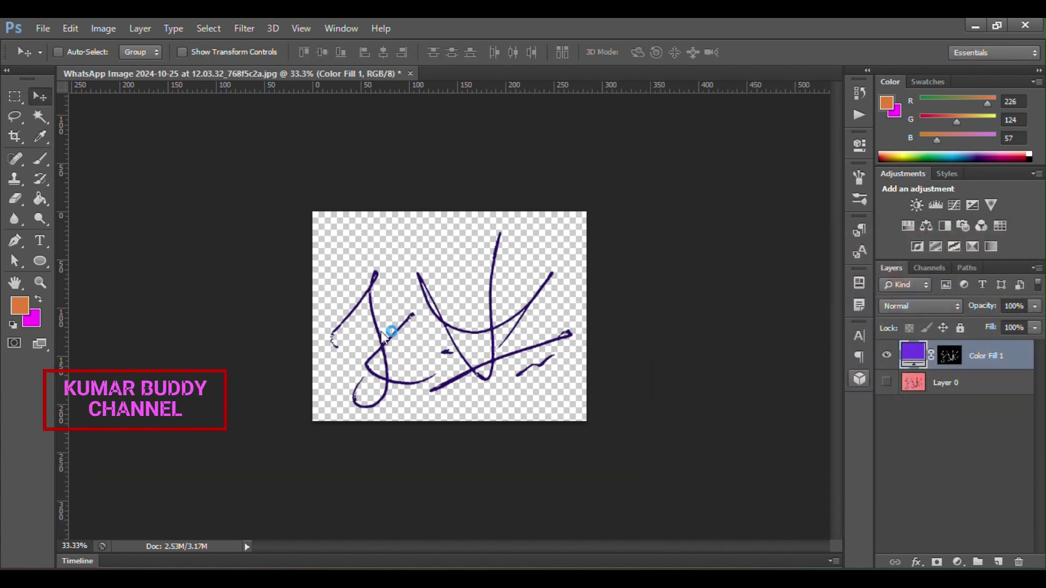
Step: Save As a PNG file into Desktop > SIGNS, accepting the default PNG Options
click(43, 28)
click(65, 211)
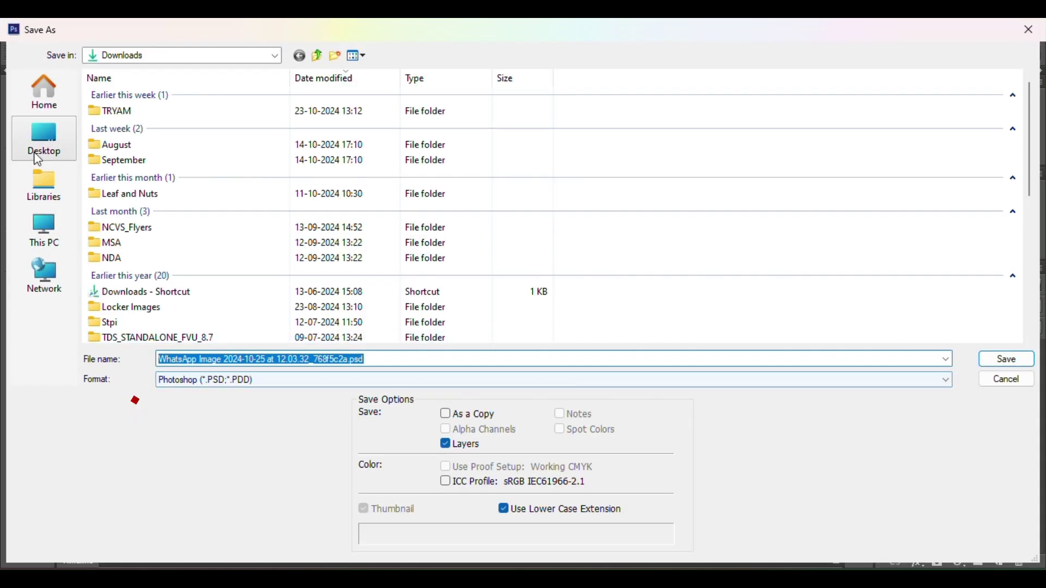
click(37, 138)
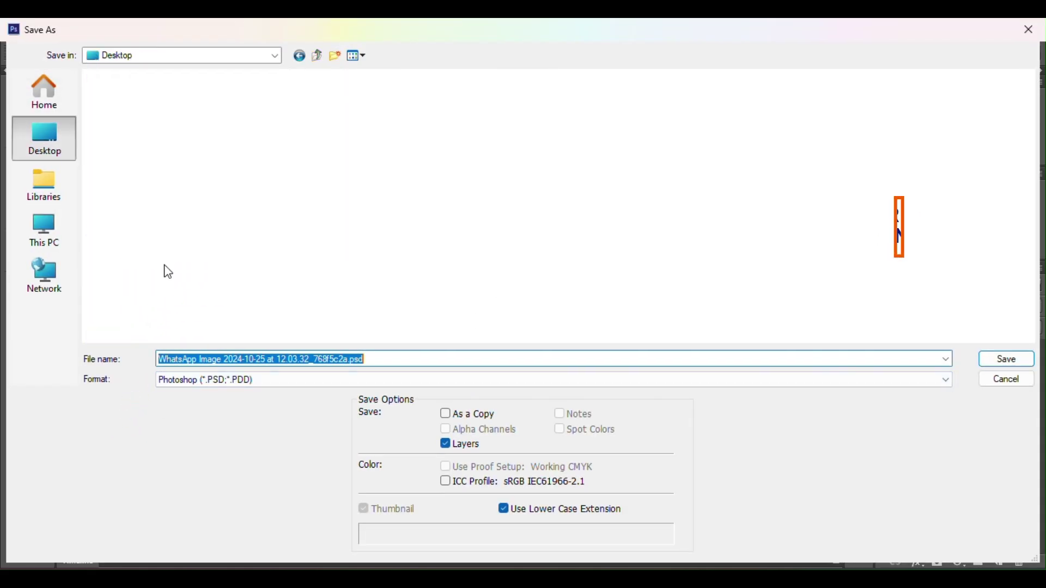
click(127, 236)
text(si)
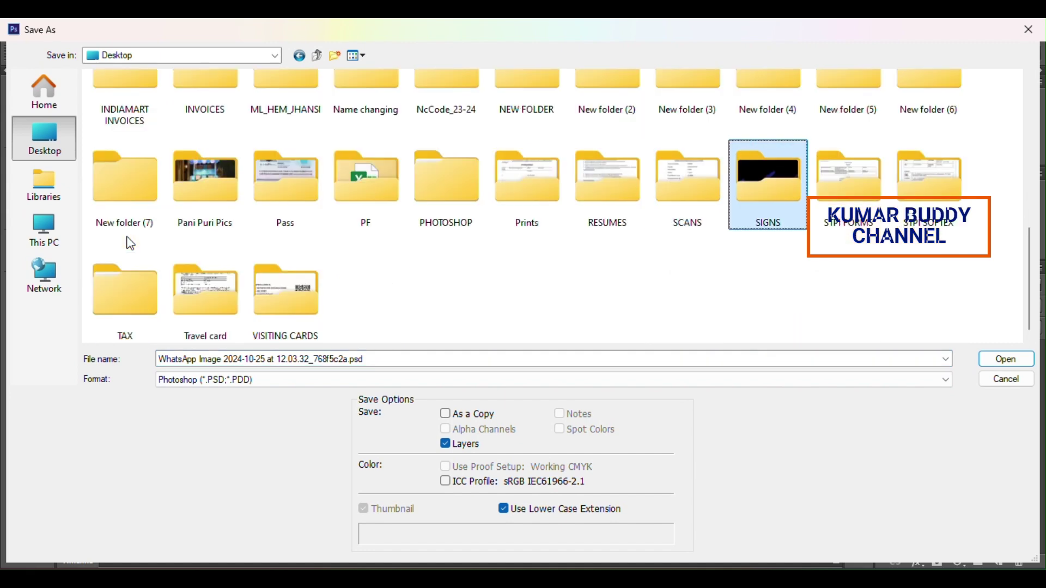
key(Return)
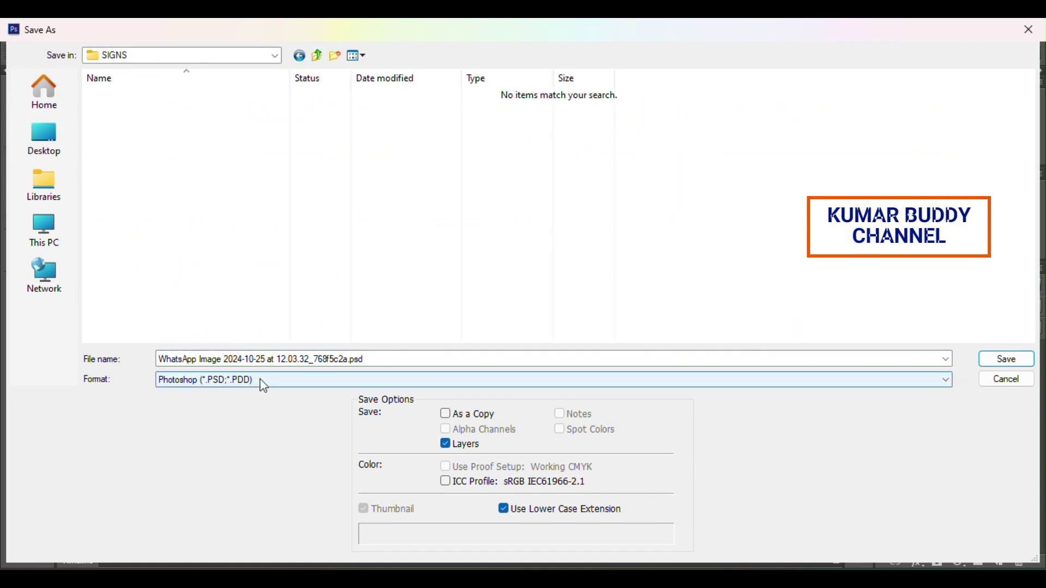
click(260, 378)
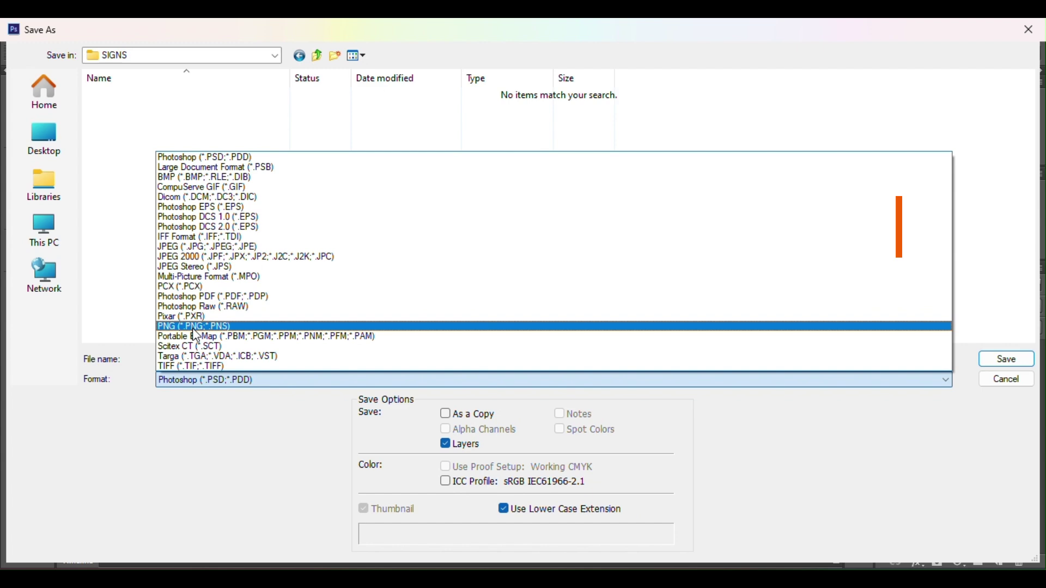
click(194, 326)
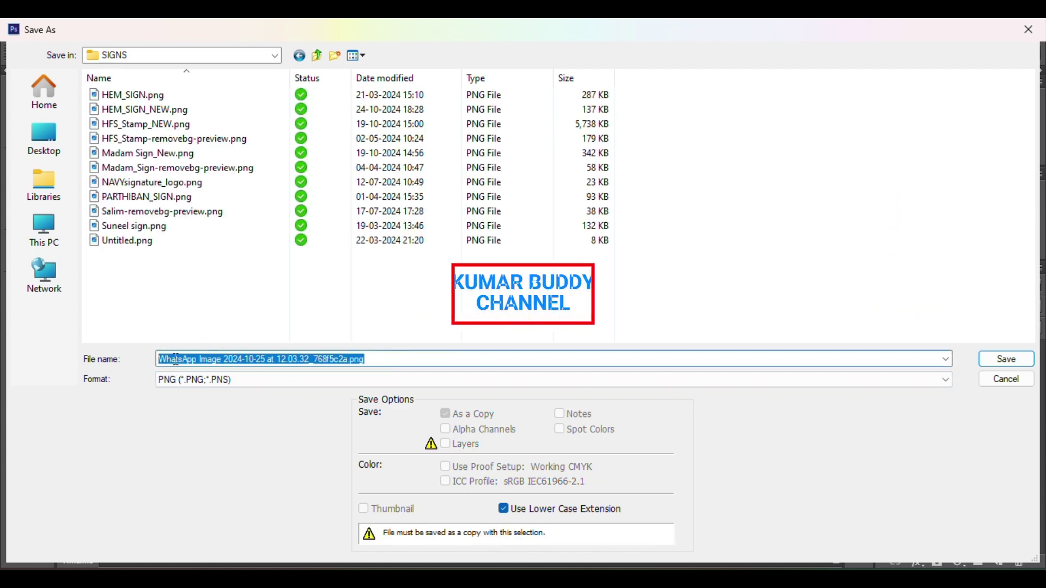
click(173, 359)
key(Return)
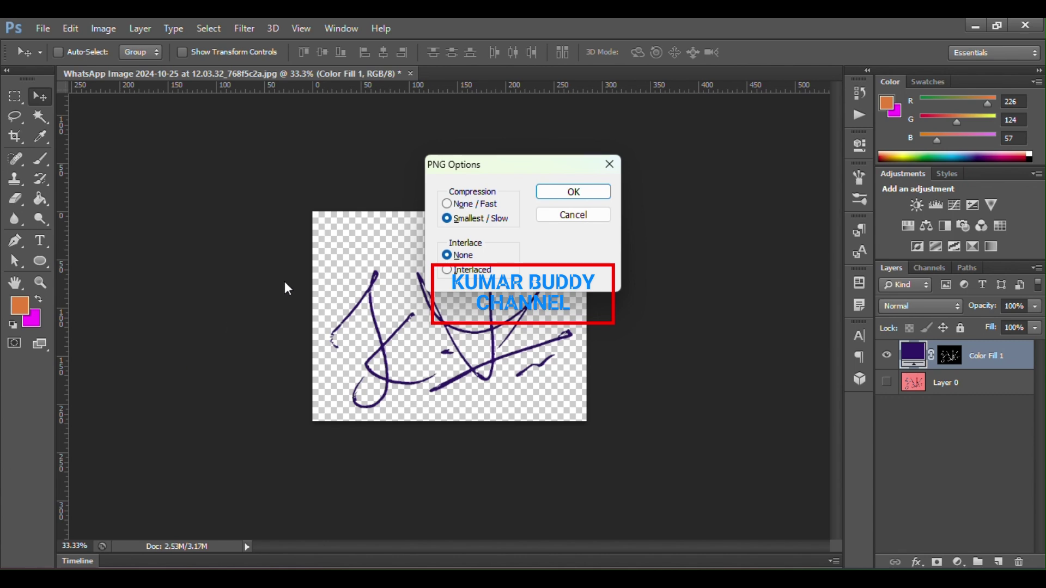
click(557, 194)
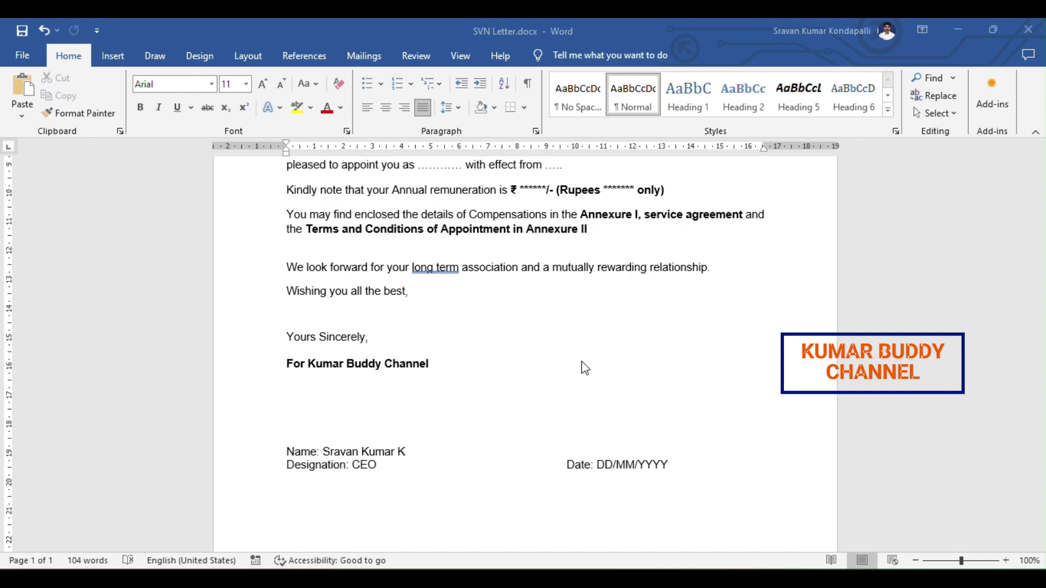
scroll(397, 226, up, 1)
scroll(397, 227, up, 5)
scroll(394, 222, up, 2)
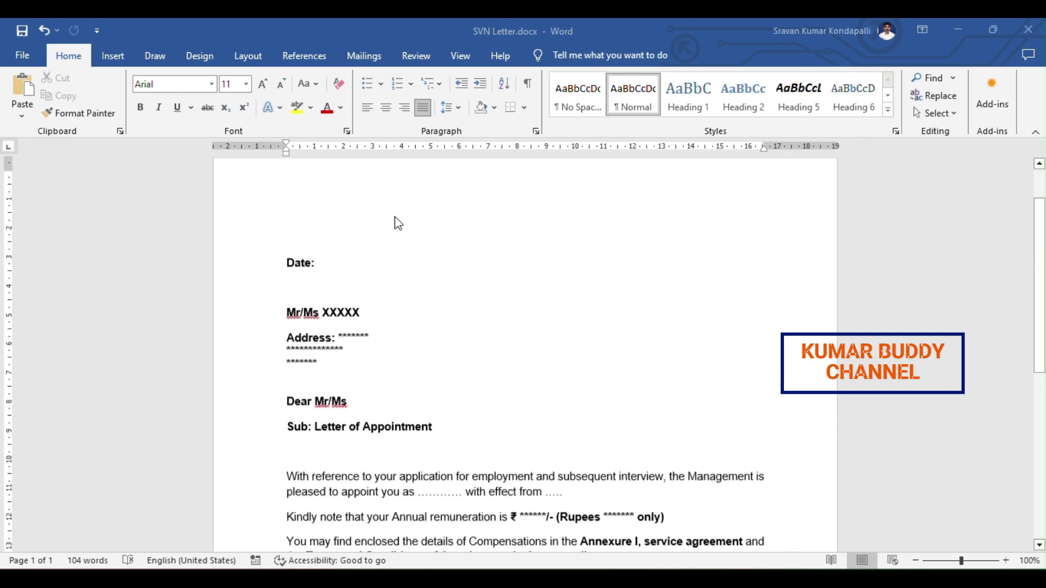
scroll(396, 223, down, 5)
scroll(396, 221, down, 4)
scroll(380, 245, up, 1)
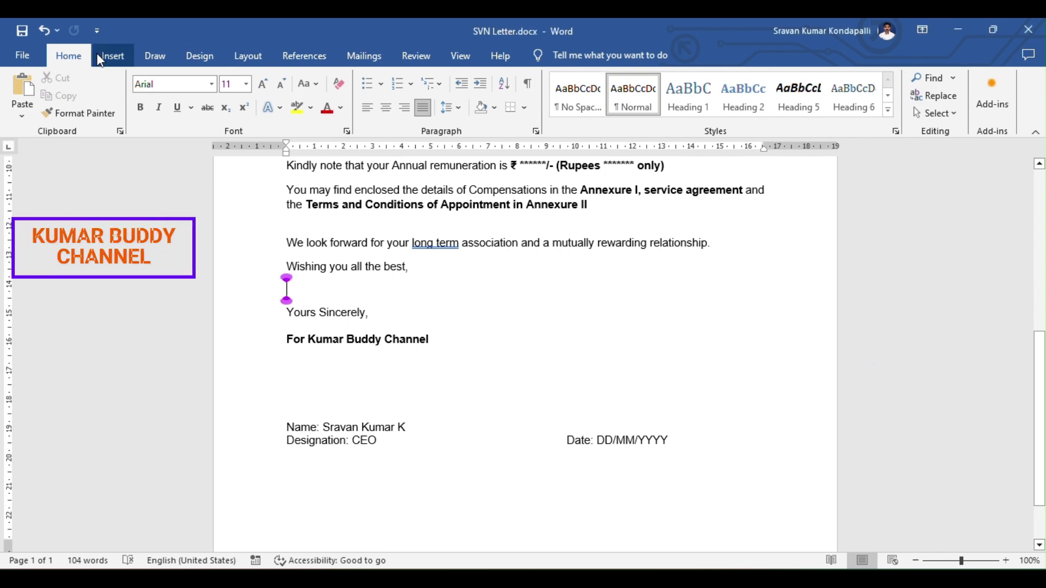
Step: Draw a text box over the sign-off block below 'Yours Sincerely,' in the SVN Letter
click(113, 59)
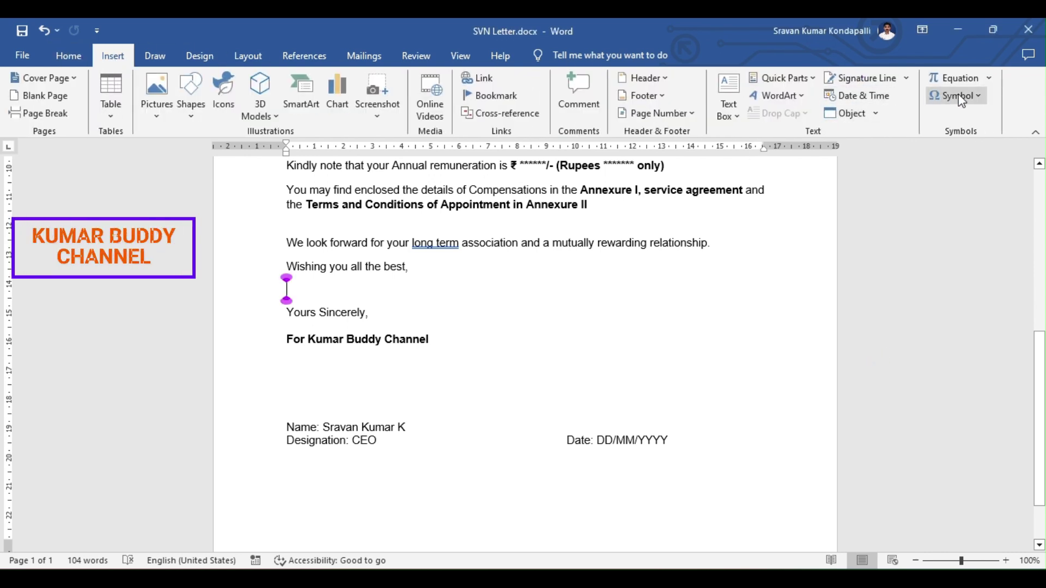
click(720, 97)
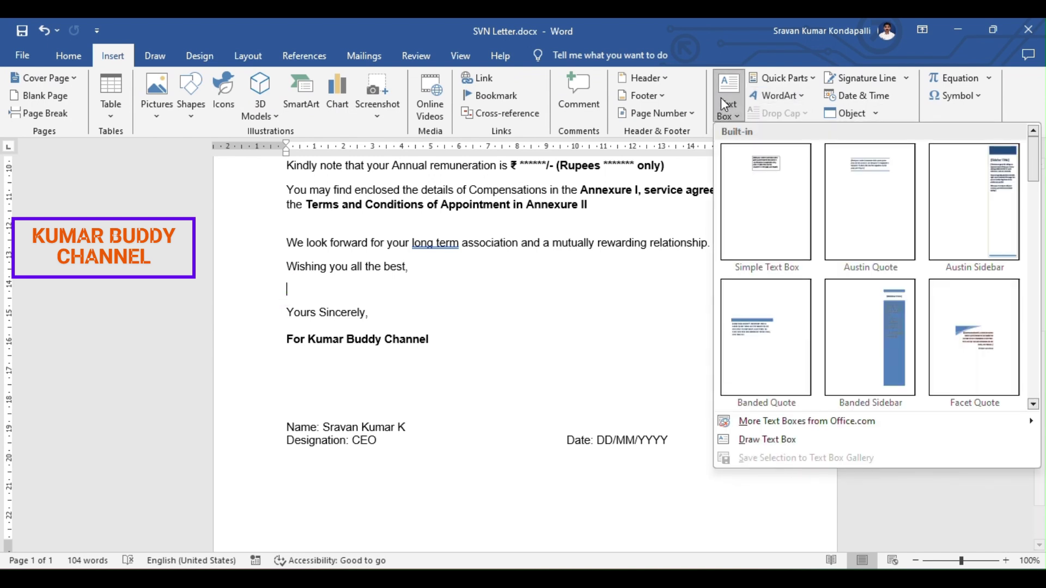
click(761, 439)
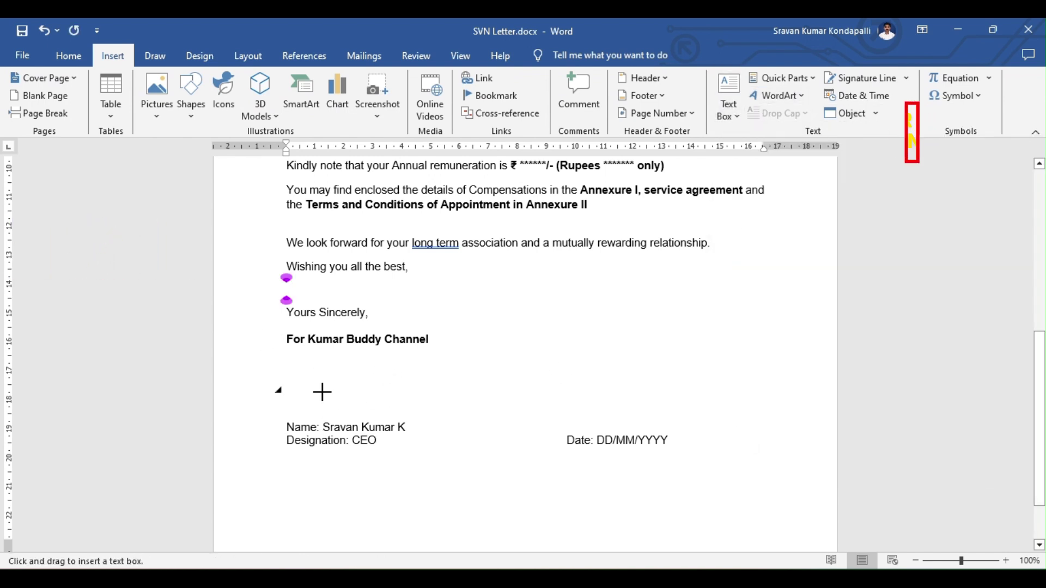
drag(284, 329, 363, 472)
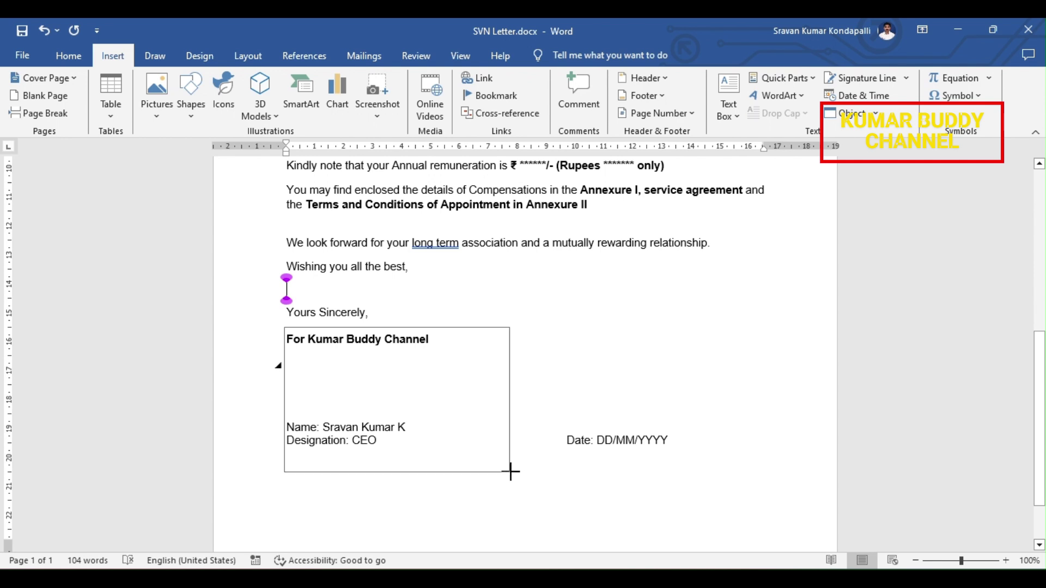
drag(526, 467, 526, 469)
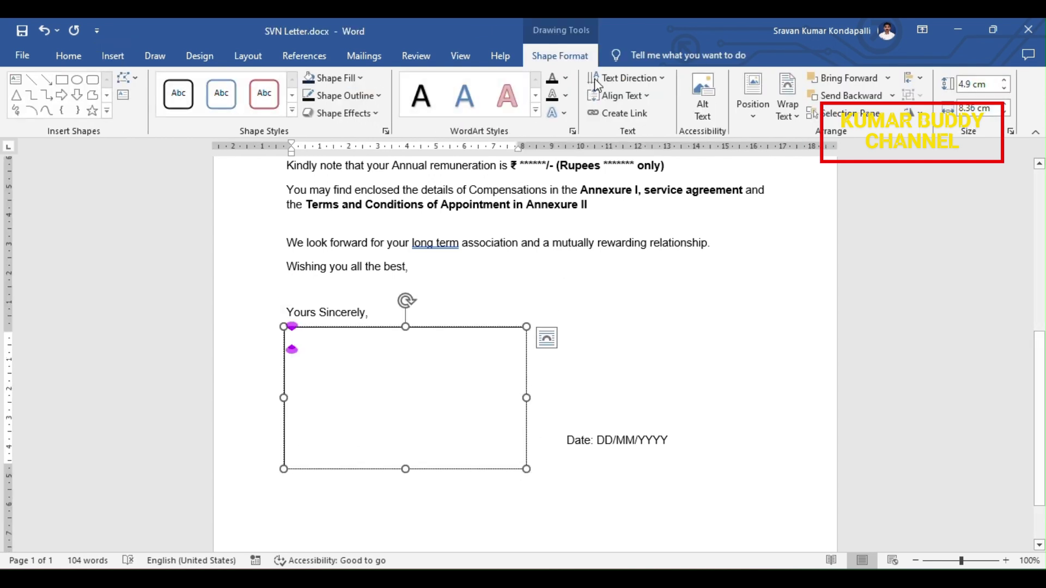
Step: Set the text box's Shape Fill to No Fill and Shape Outline to No Outline
click(332, 80)
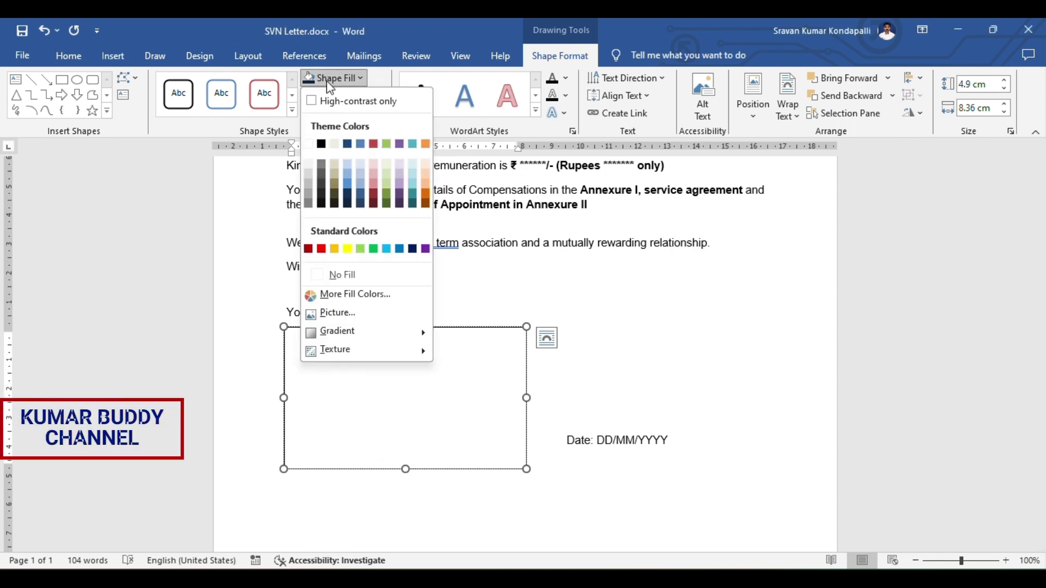
click(350, 275)
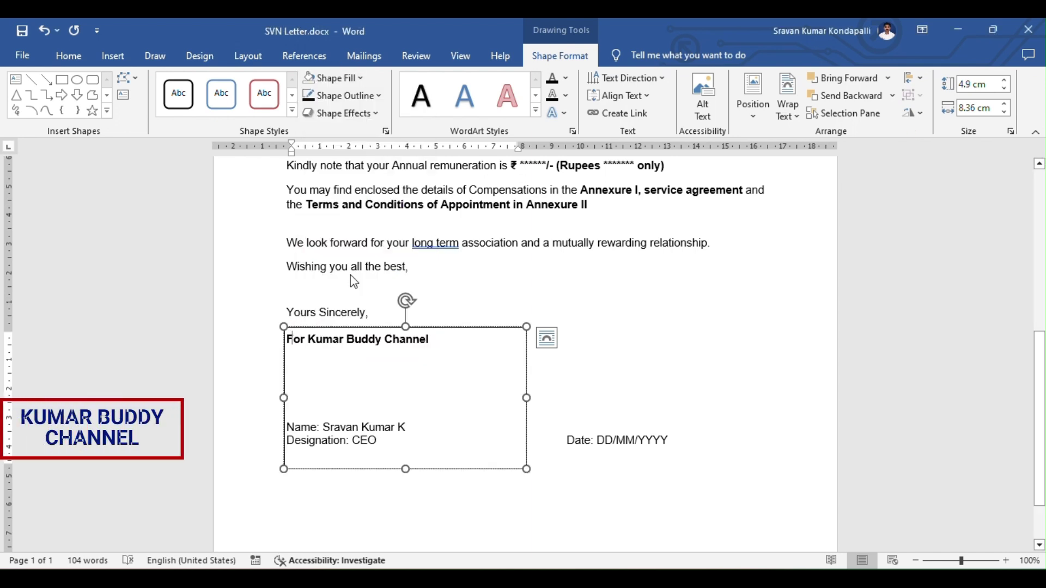
click(345, 94)
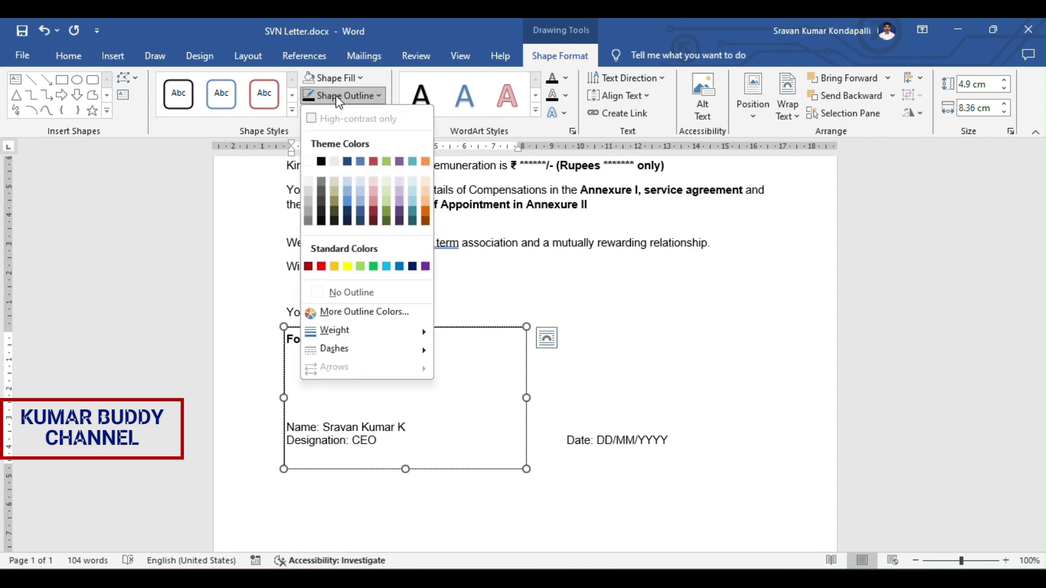
click(346, 293)
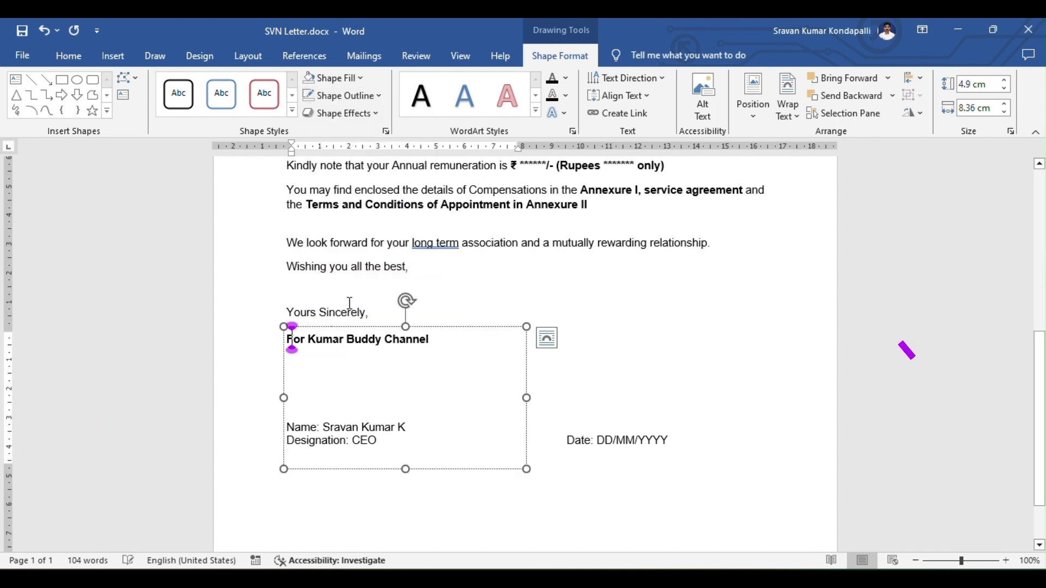
Step: Insert the 1.png signature picture from this device into the text box
click(110, 58)
click(155, 104)
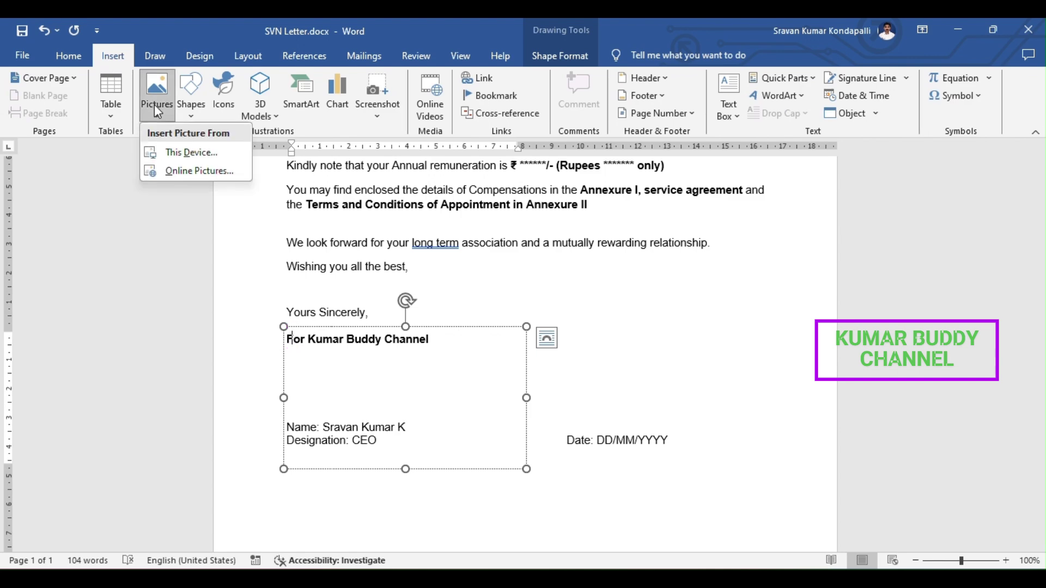
click(164, 153)
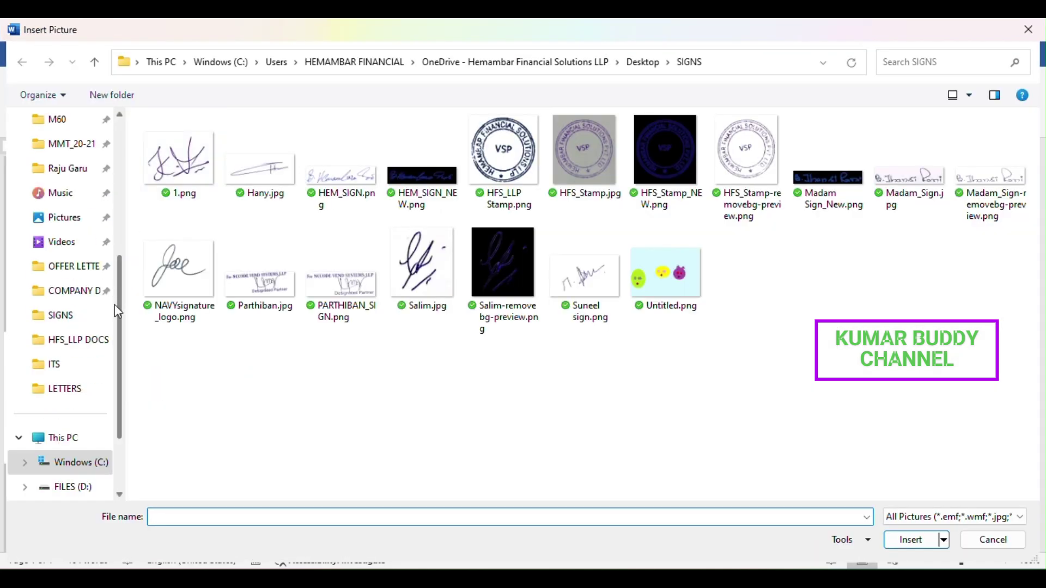
click(162, 175)
double_click(163, 176)
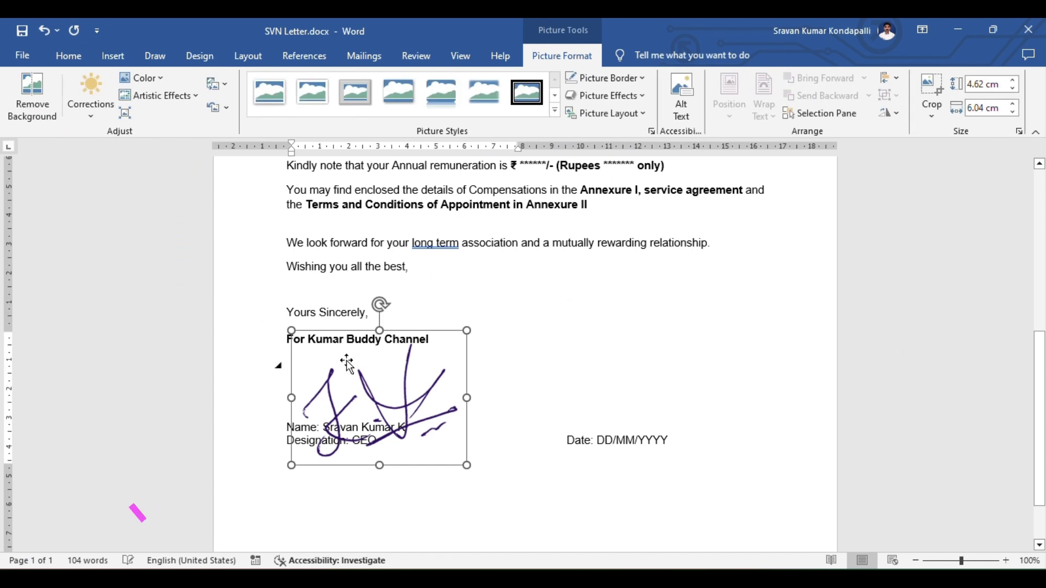
Step: Shrink the signature and align its box between 'For Kumar Buddy Channel' and the name line
drag(466, 467, 442, 428)
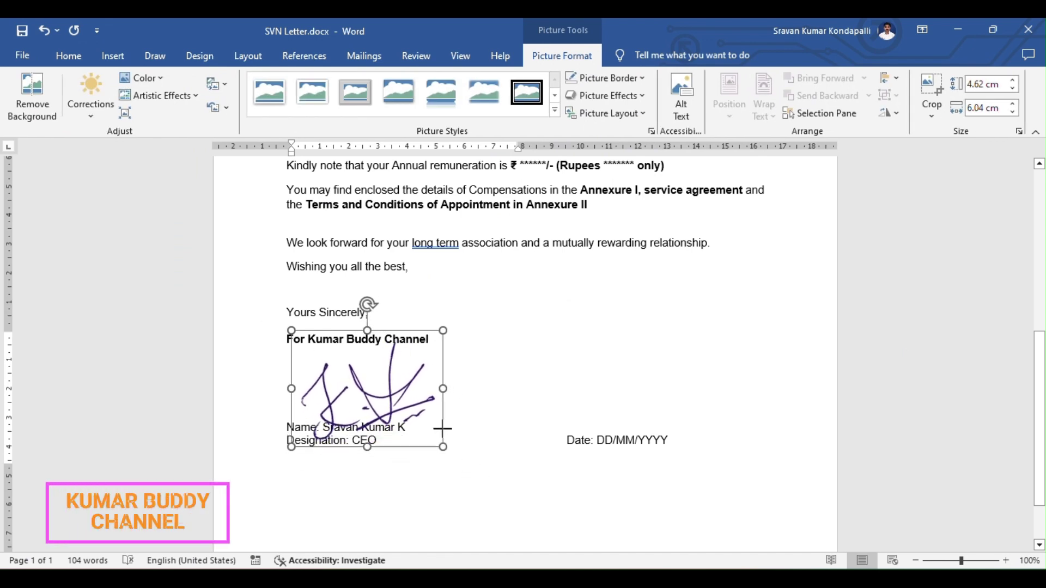
click(674, 285)
click(514, 389)
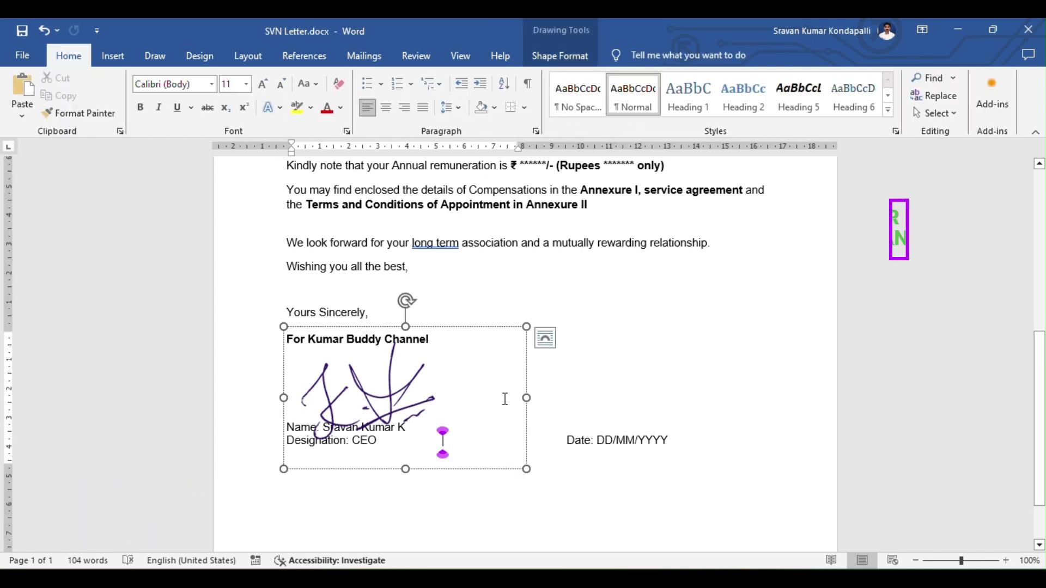
drag(467, 476, 557, 429)
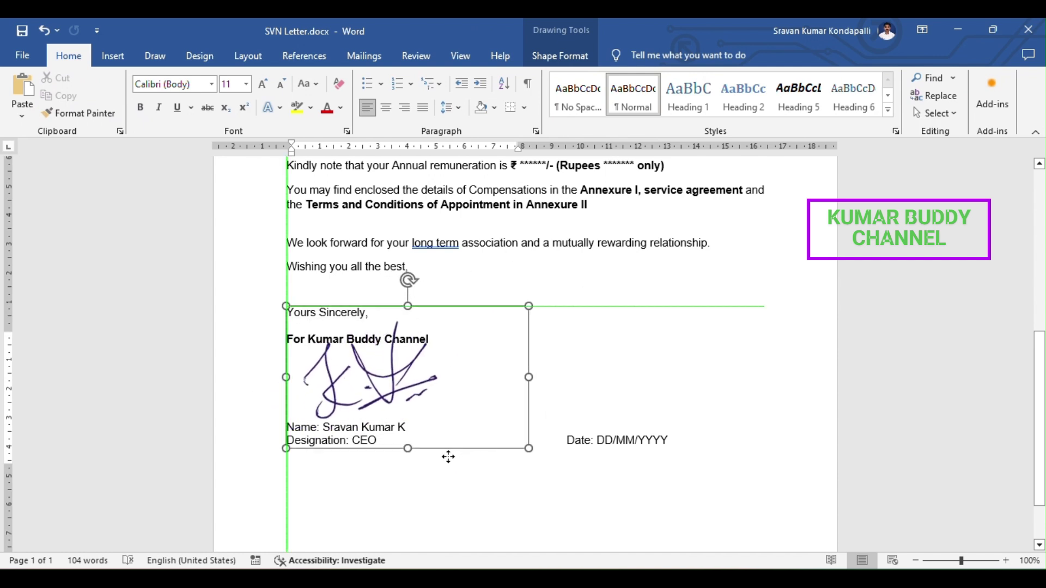
drag(450, 470, 440, 471)
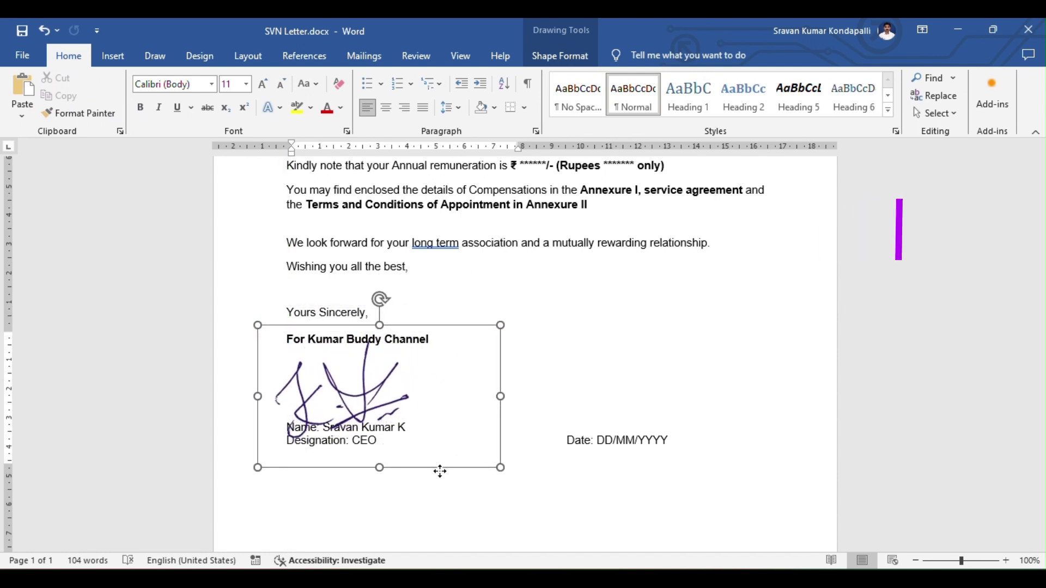
Step: Use Save As to write the signed letter to the Desktop as SVN Letter.pdf, PDF file type
click(671, 297)
click(18, 57)
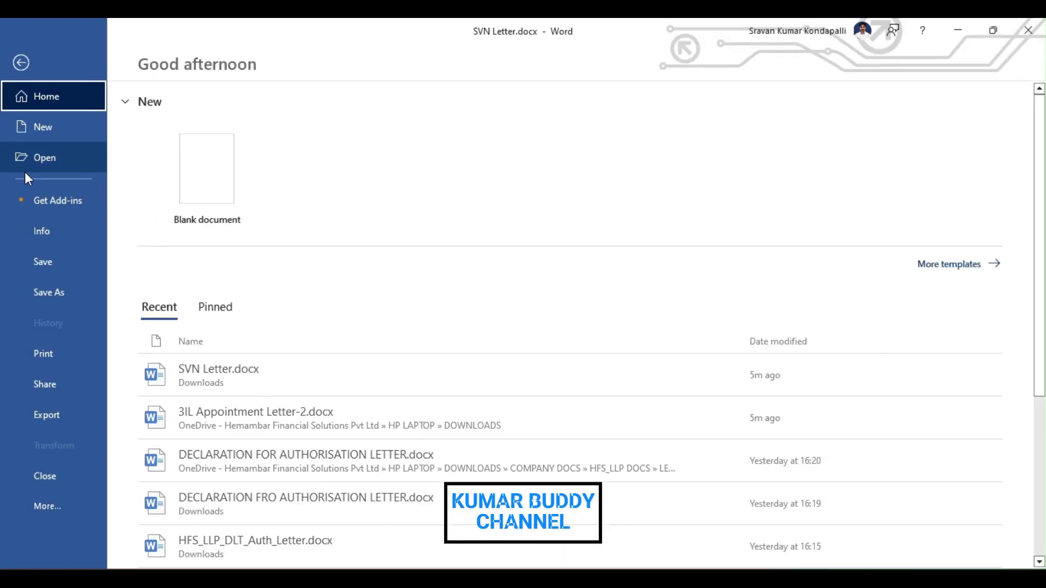
click(29, 291)
click(199, 512)
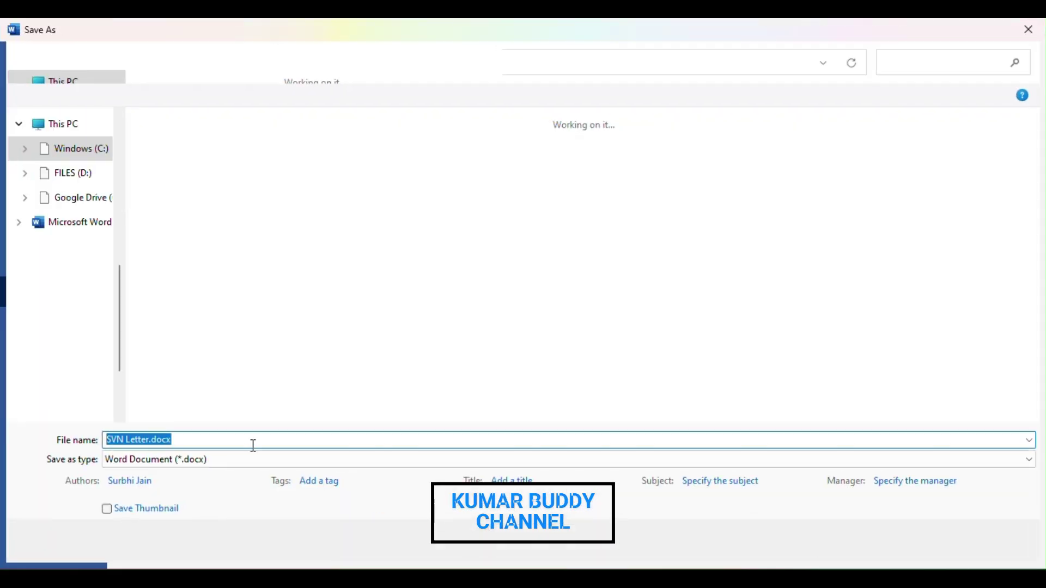
scroll(50, 287, up, 5)
click(59, 254)
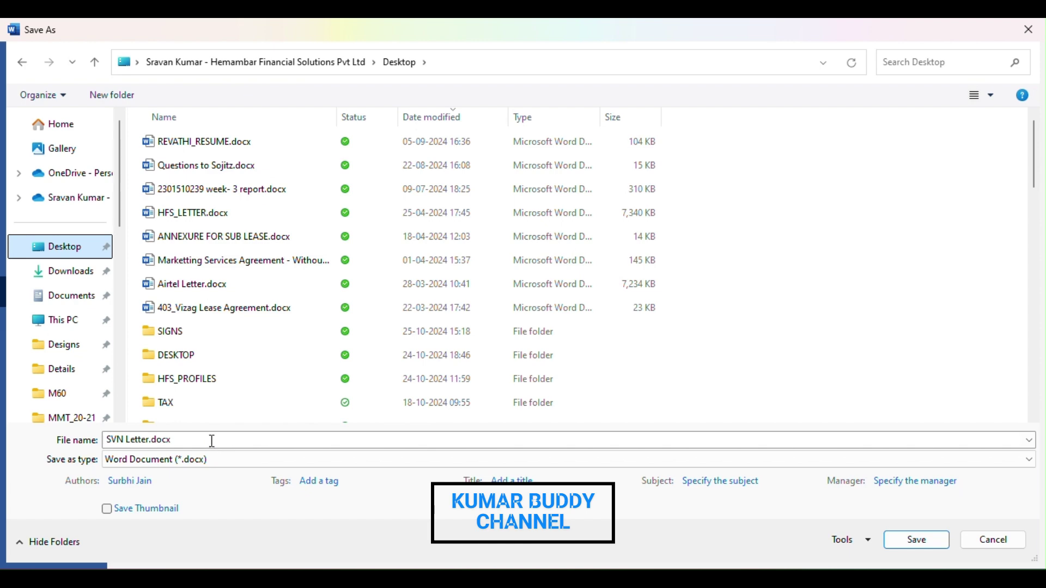
click(211, 459)
click(195, 337)
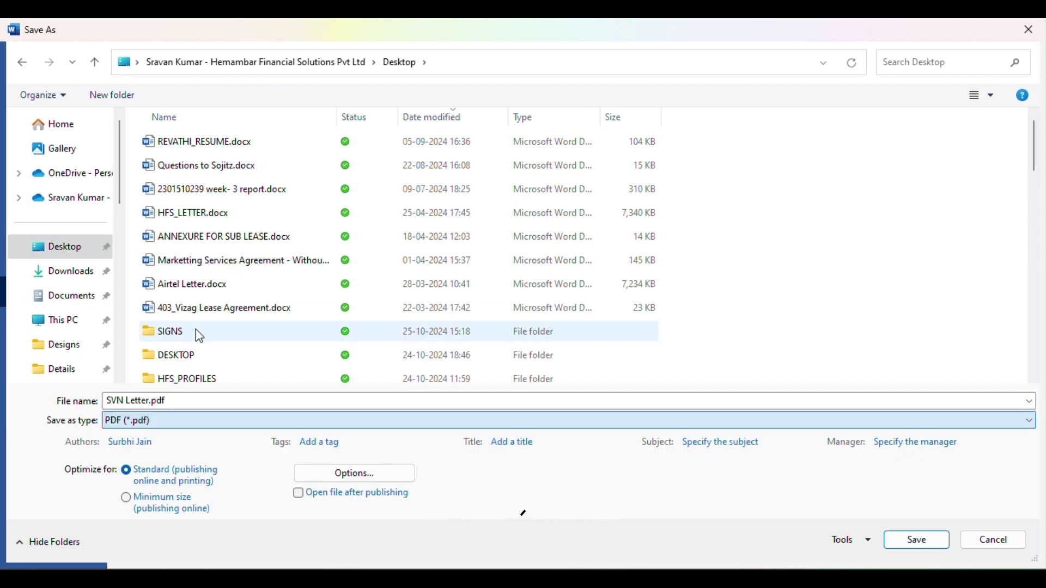
click(915, 539)
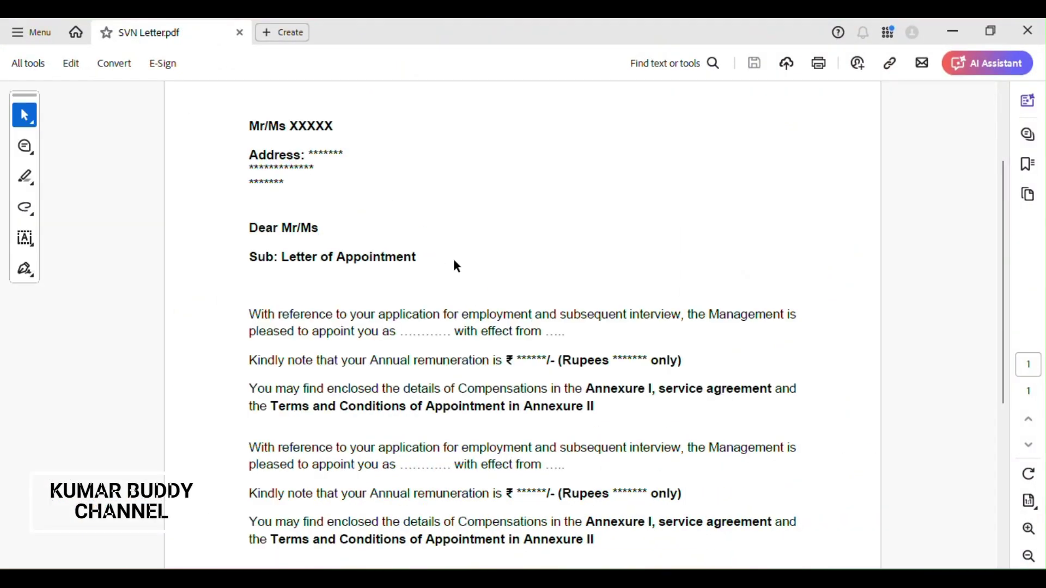
scroll(455, 269, down, 5)
ctrl+scroll(352, 328, down, 2)
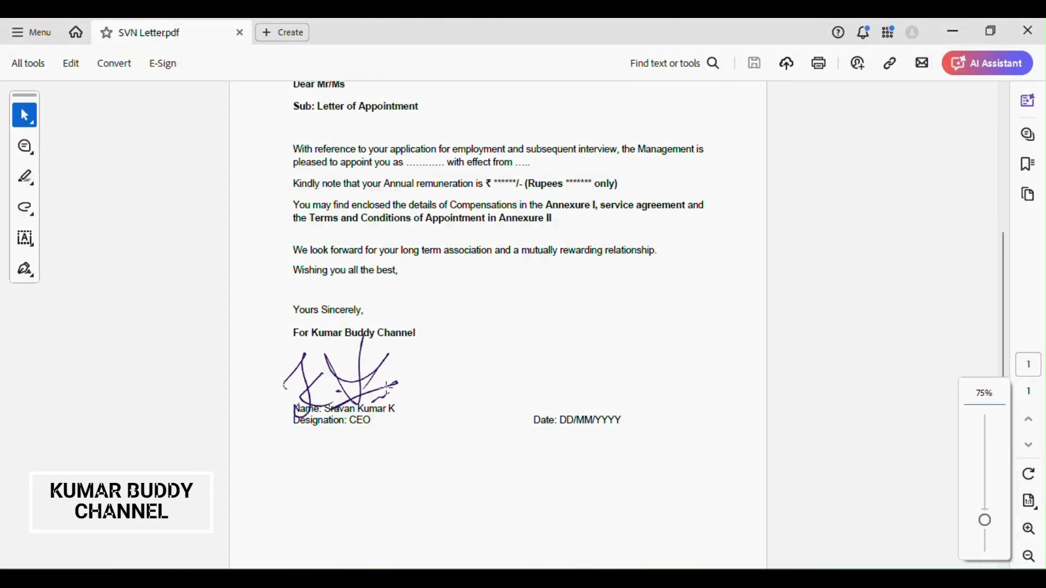